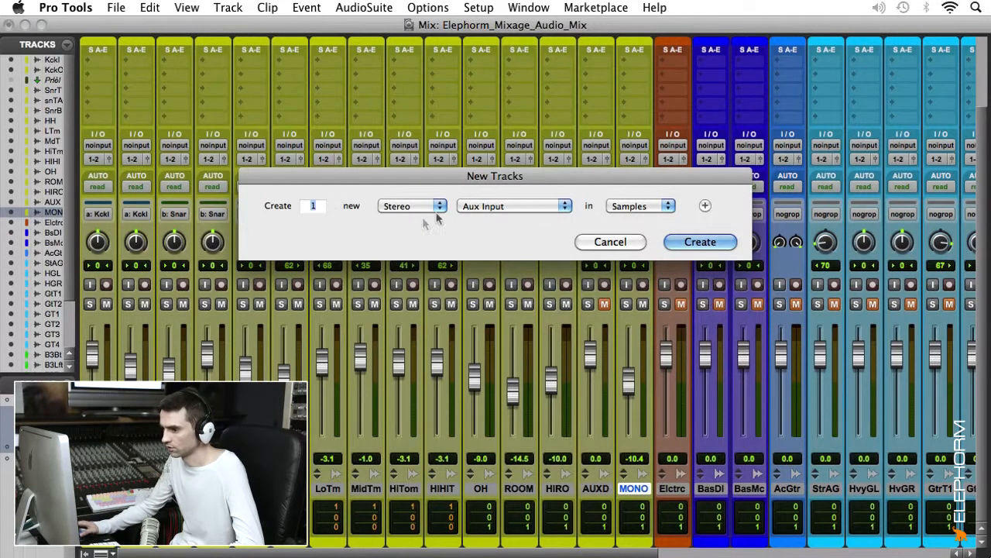
Step: Create one new stereo Aux Input track and name it "Rev Drum and Bass"
click(700, 243)
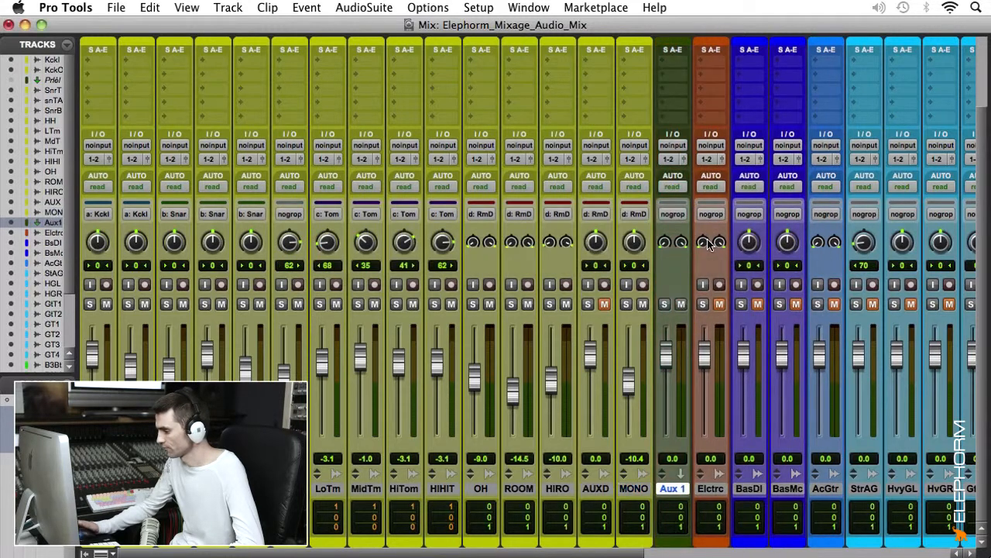
double_click(678, 490)
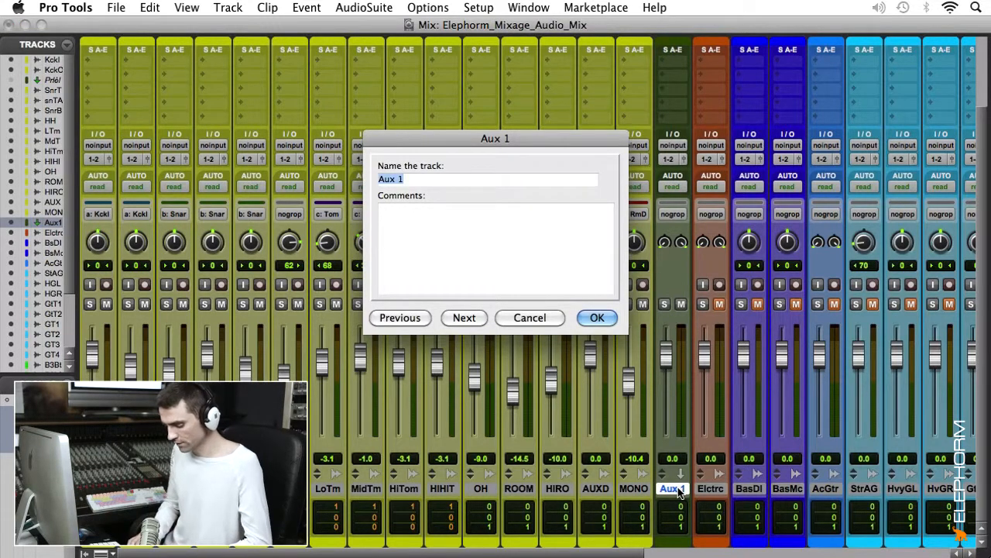
text(Rev Drum)
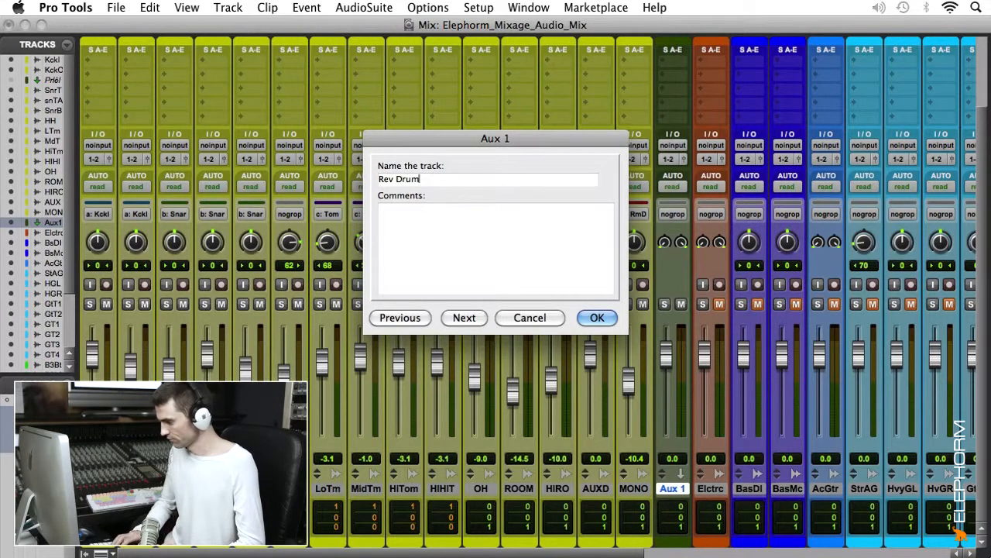
key(Return)
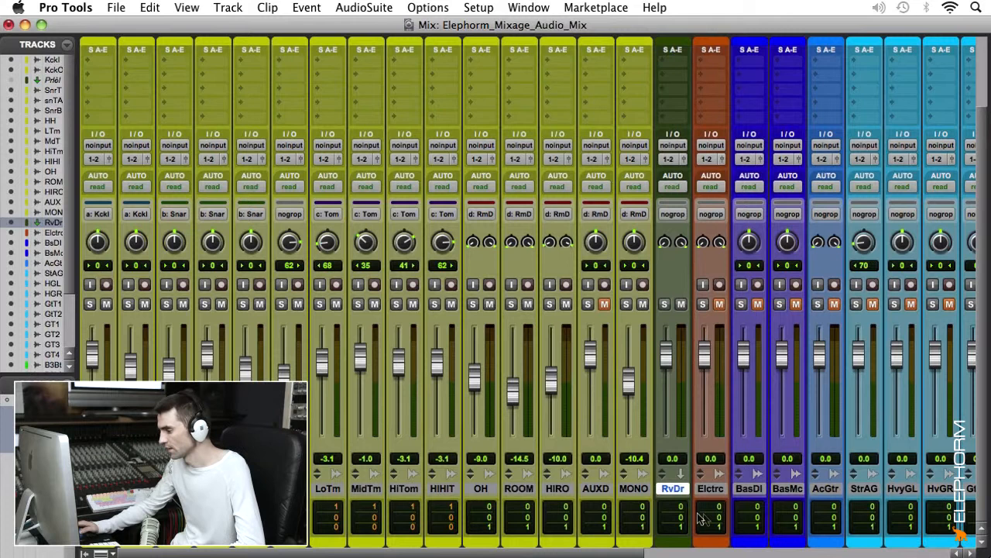
double_click(678, 493)
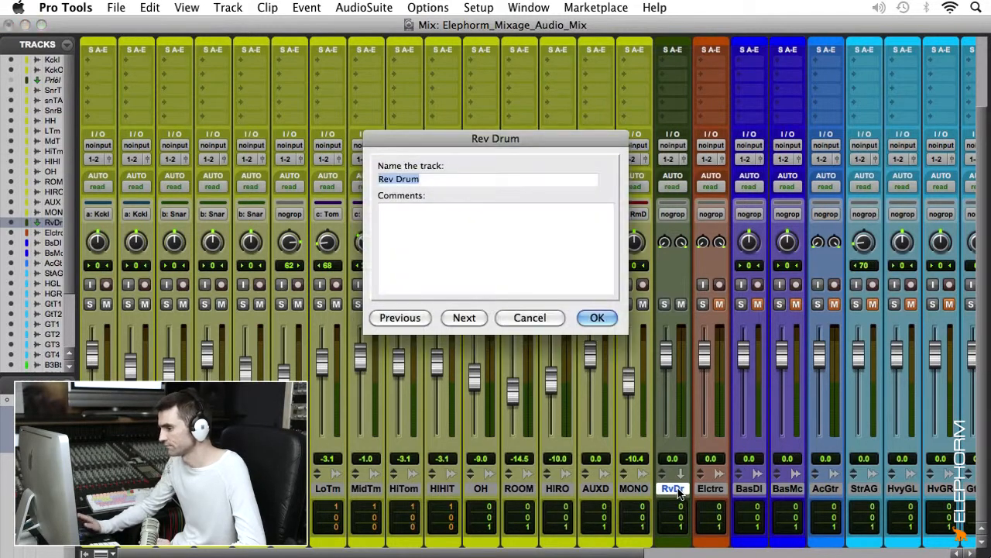
key(Right)
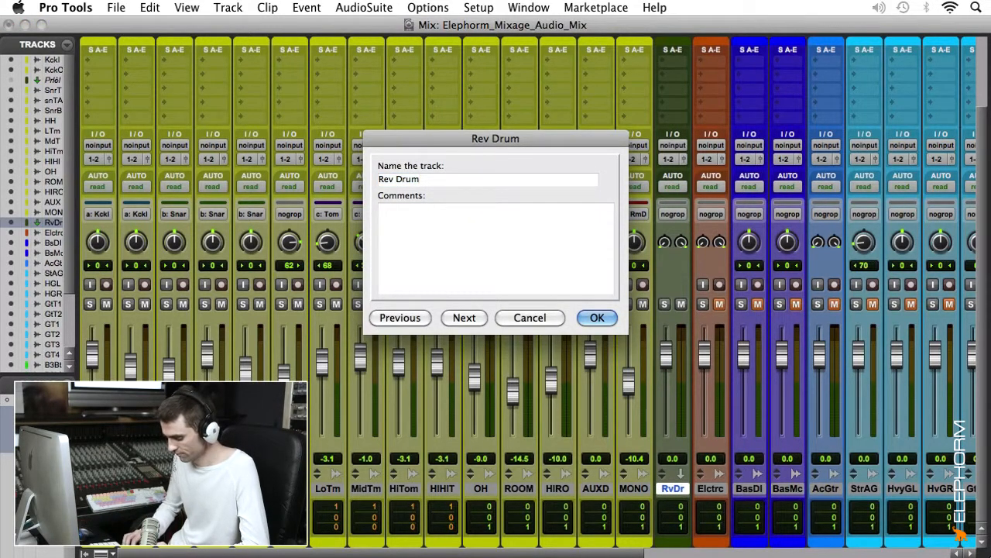
text(and Bass)
key(Return)
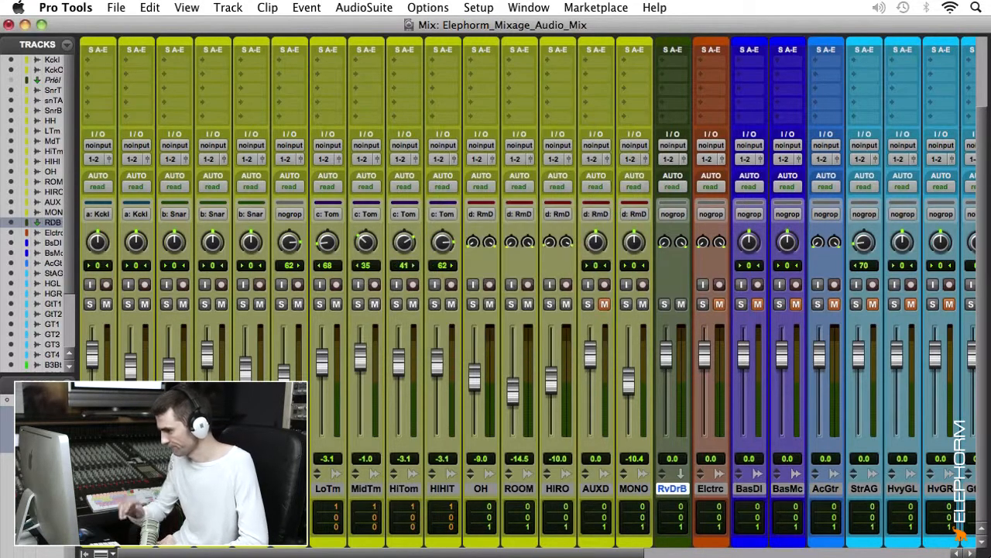
Step: Assign Bus 1-2 (Stereo) as the new aux track's input and rename that bus "Rev Drum and Bass"
click(673, 146)
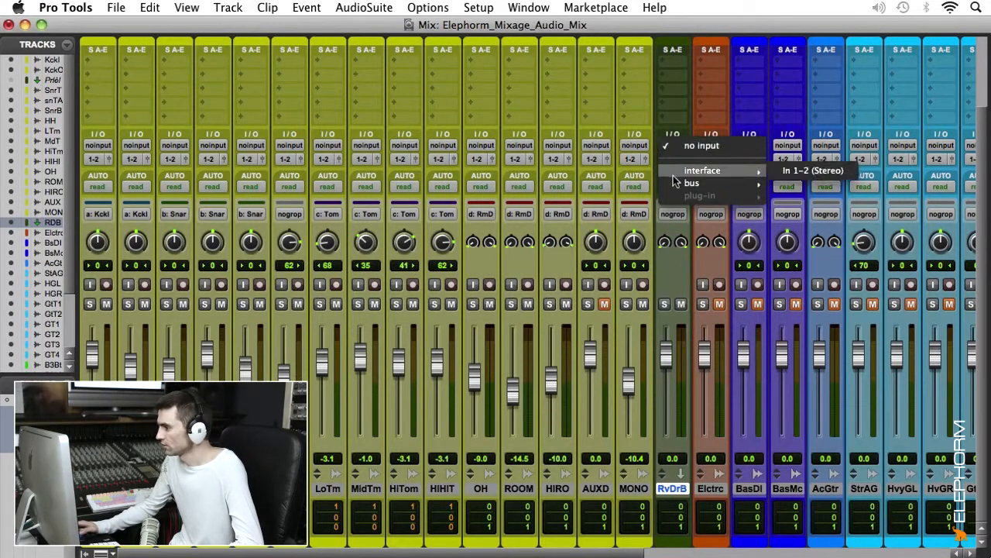
mouse_move(673, 183)
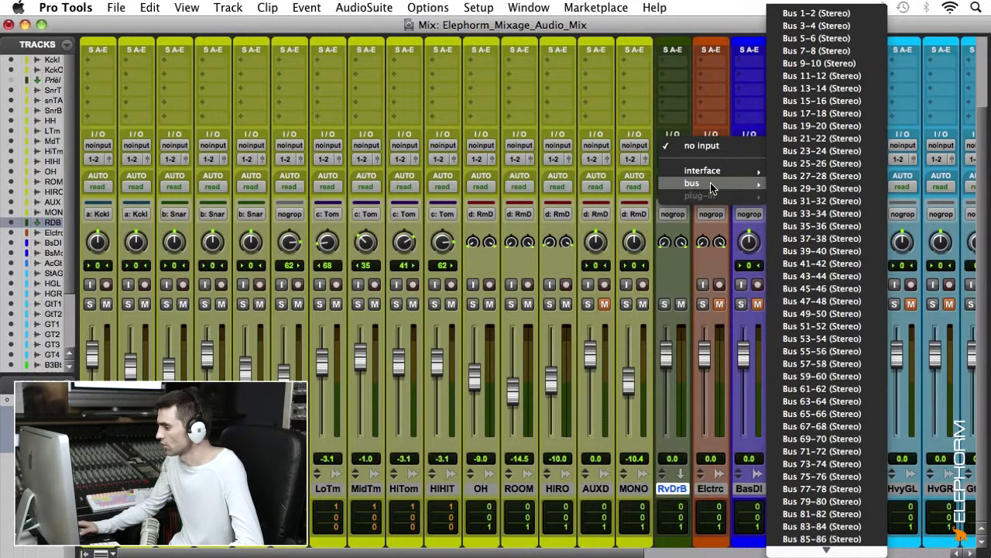
click(811, 13)
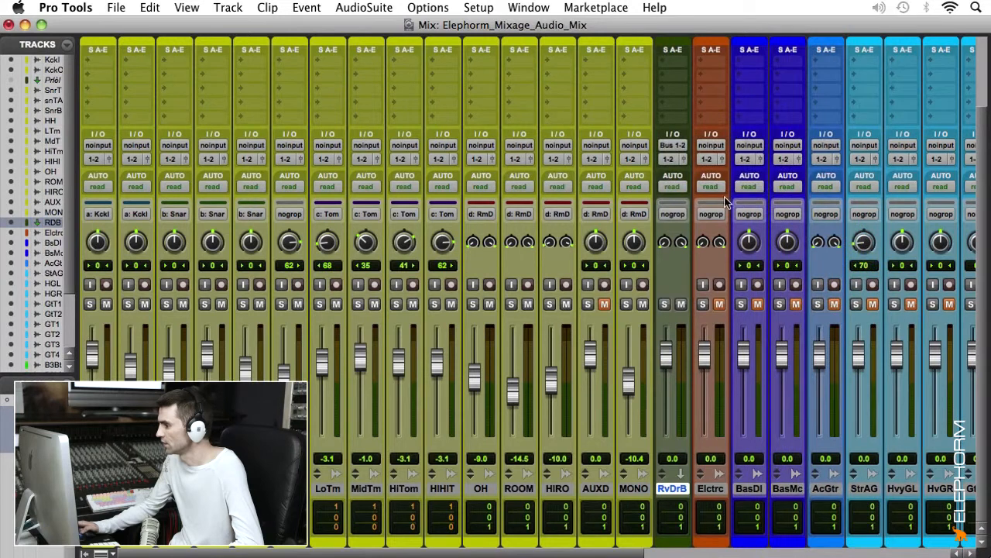
right_click(671, 150)
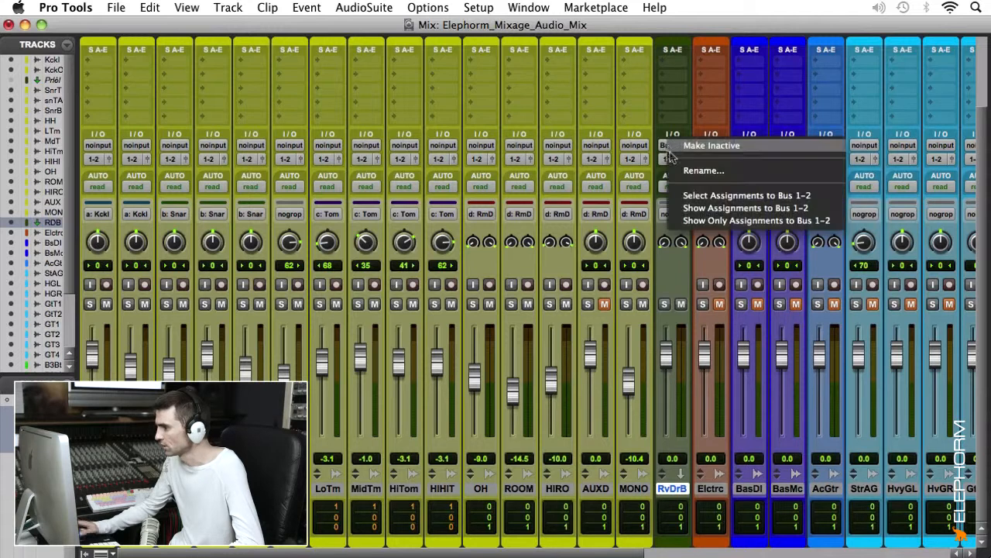
click(686, 168)
text(Rev Dr)
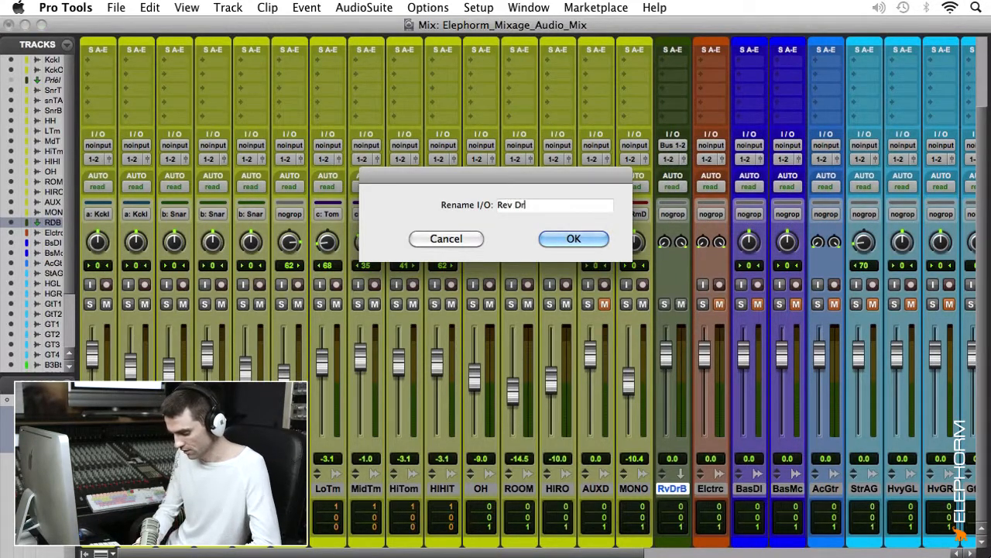
text(um and Bass)
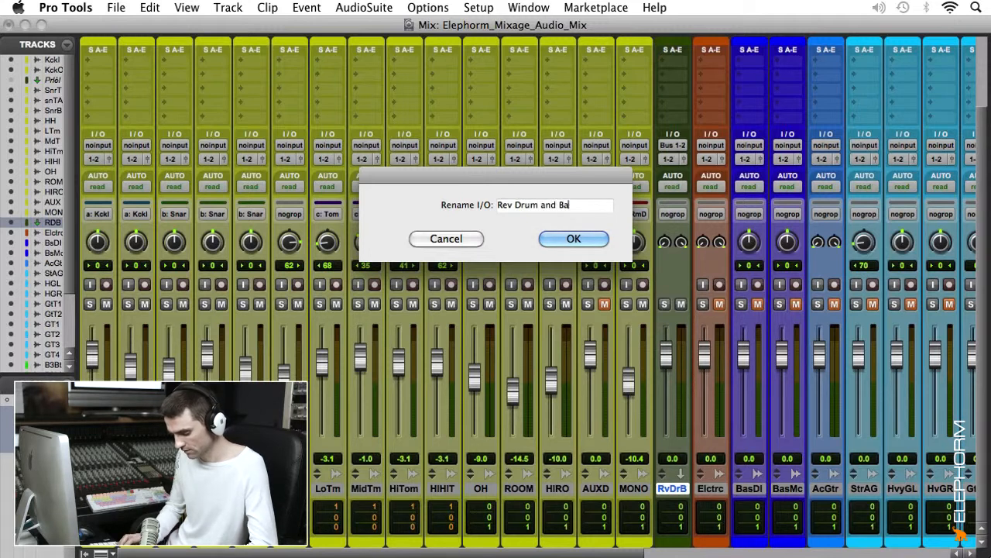
key(Return)
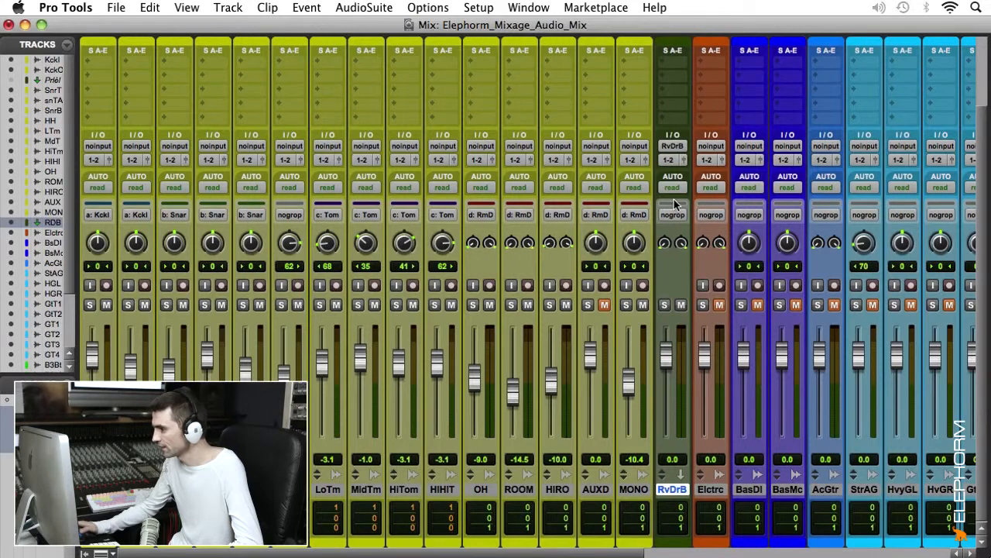
Step: Insert the multichannel RVerb (stereo) reverb in the first insert slot of the Rev Drum and Bass aux track
scroll(674, 199, up, 3)
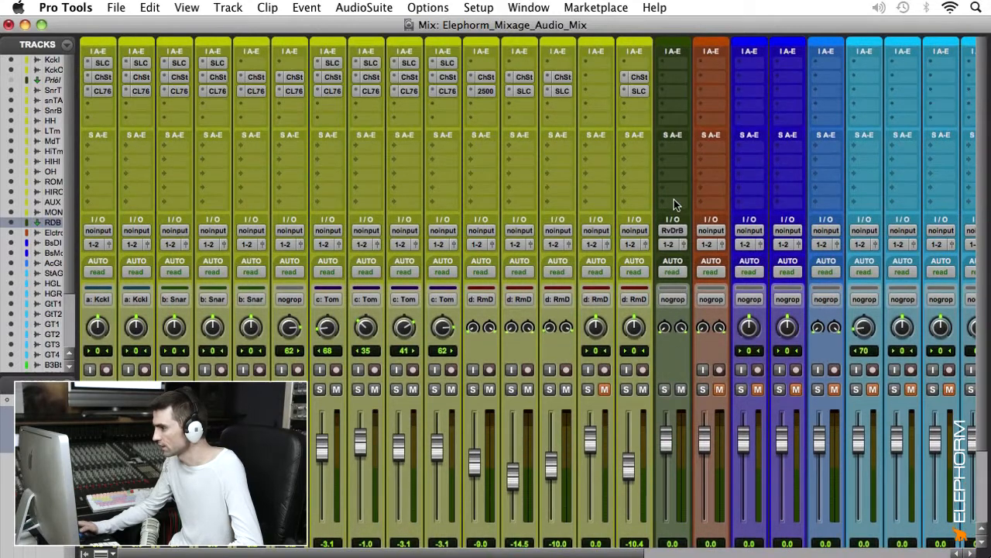
click(665, 68)
mouse_move(689, 130)
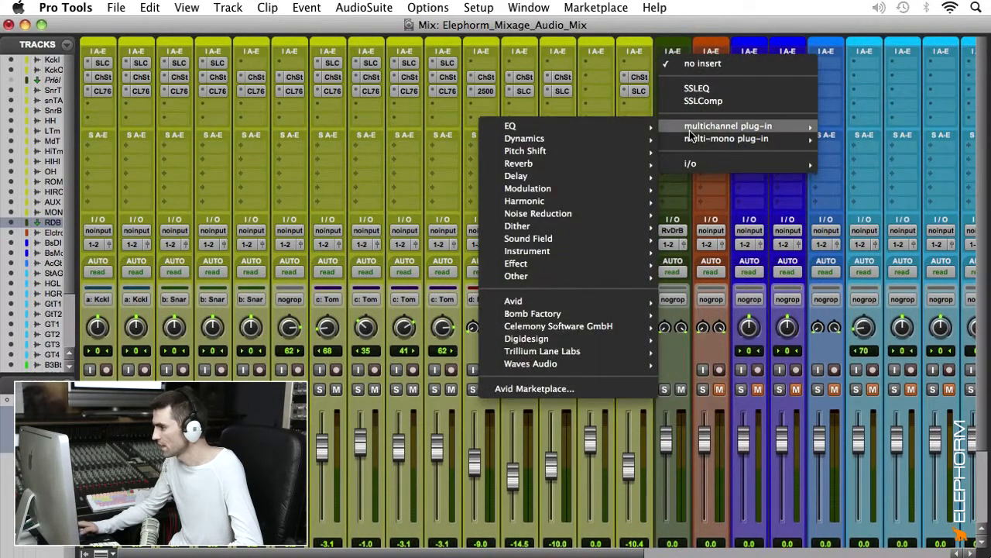
mouse_move(560, 164)
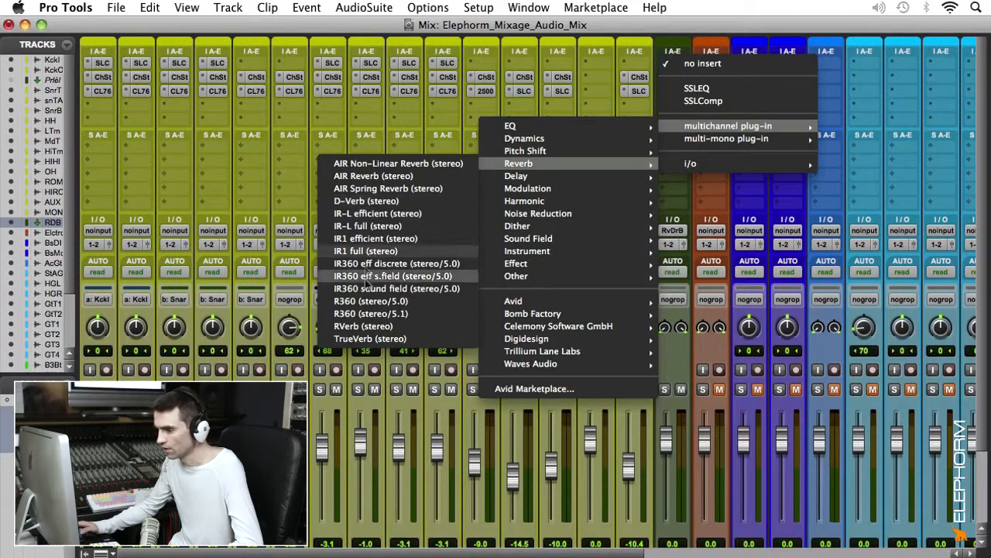
click(366, 327)
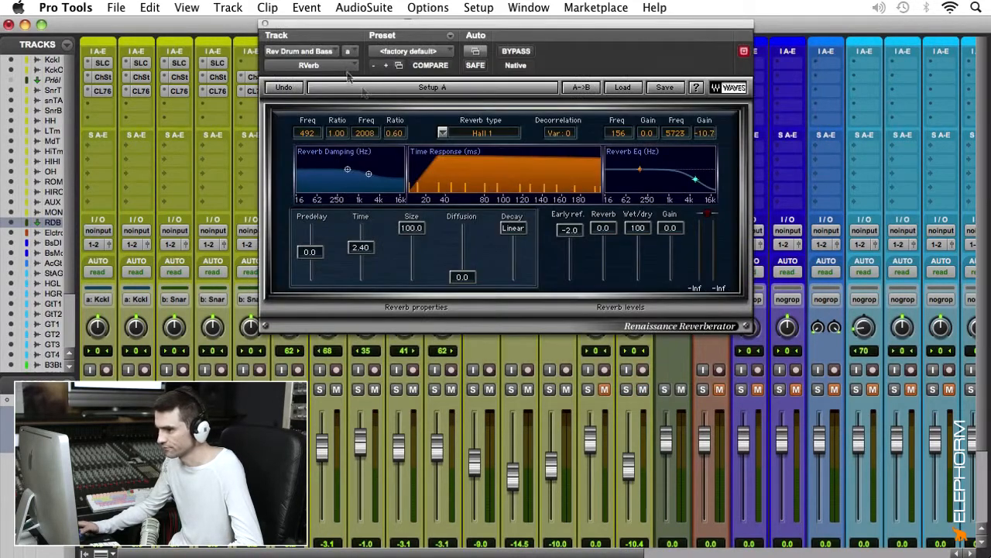
click(263, 26)
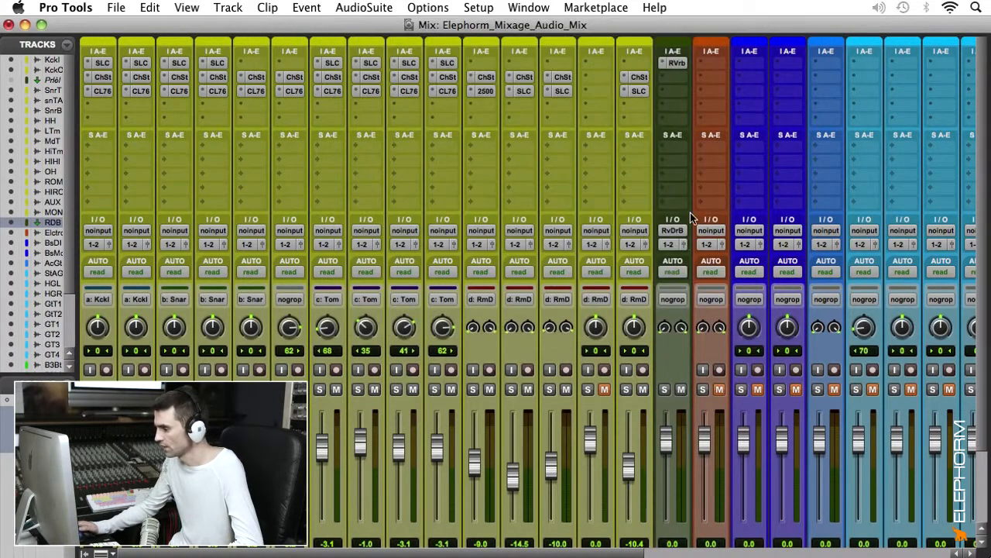
Step: Select the drum tracks from Kick In to MONO OH HI and add send A to the Rev Drum and Bass (Stereo) bus on all of them
scroll(692, 220, down, 3)
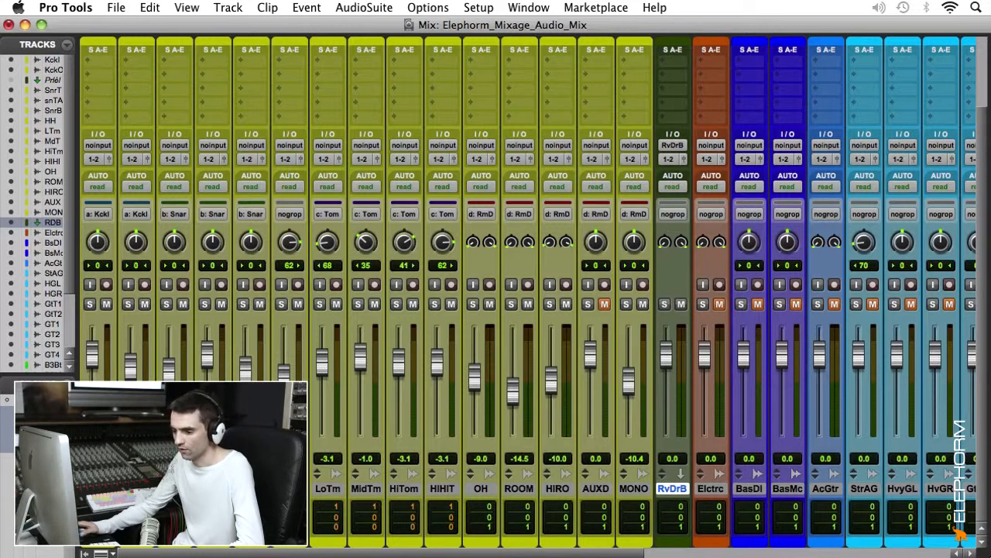
click(98, 489)
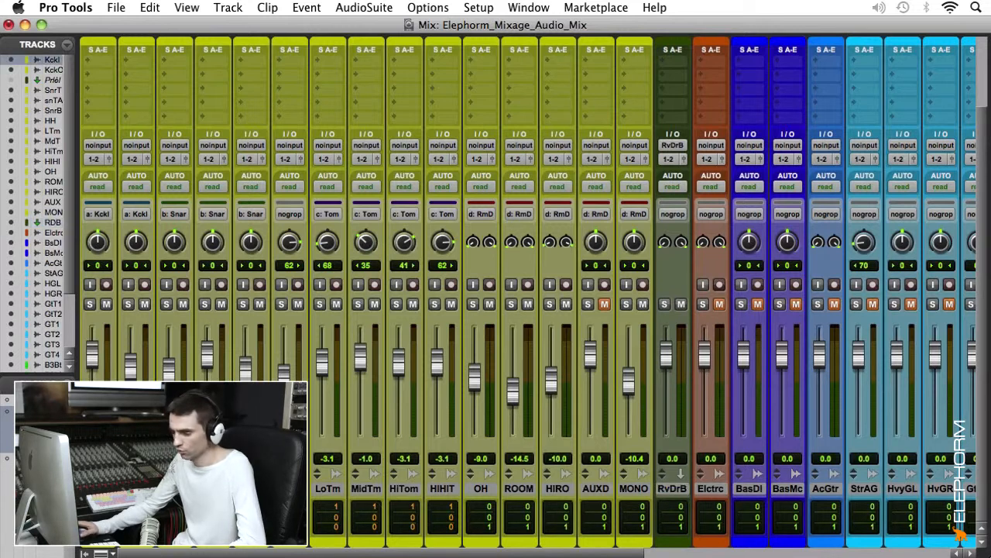
shift+click(633, 489)
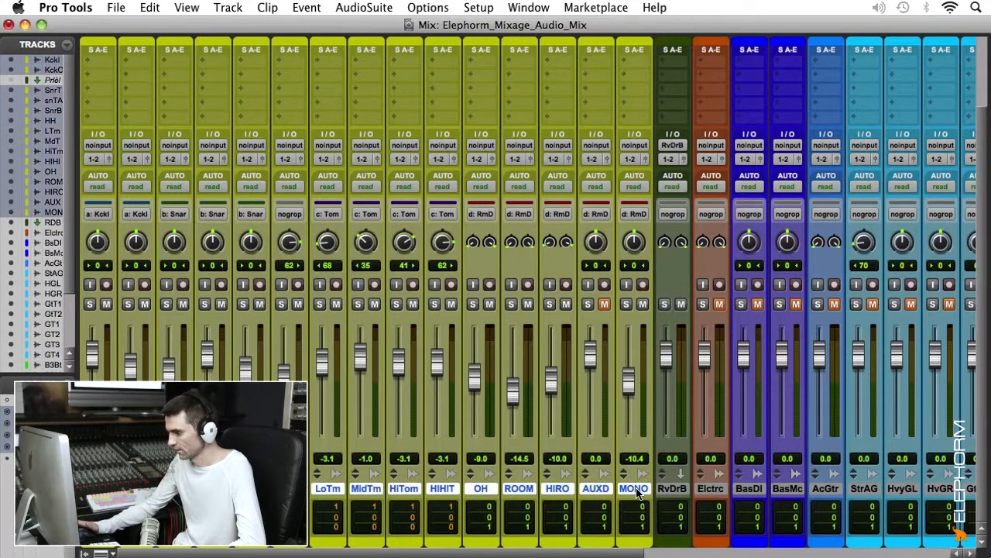
scroll(638, 494, up, 5)
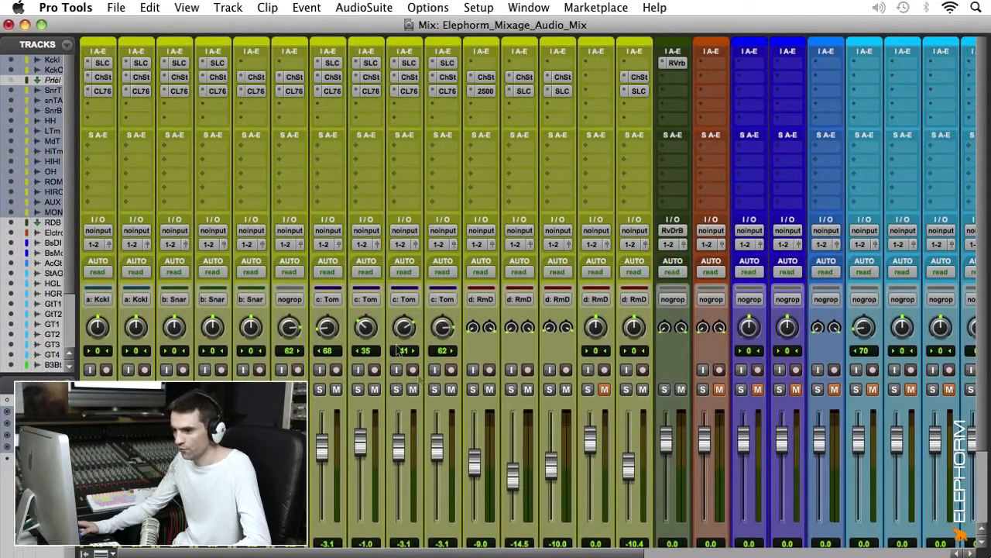
click(87, 148)
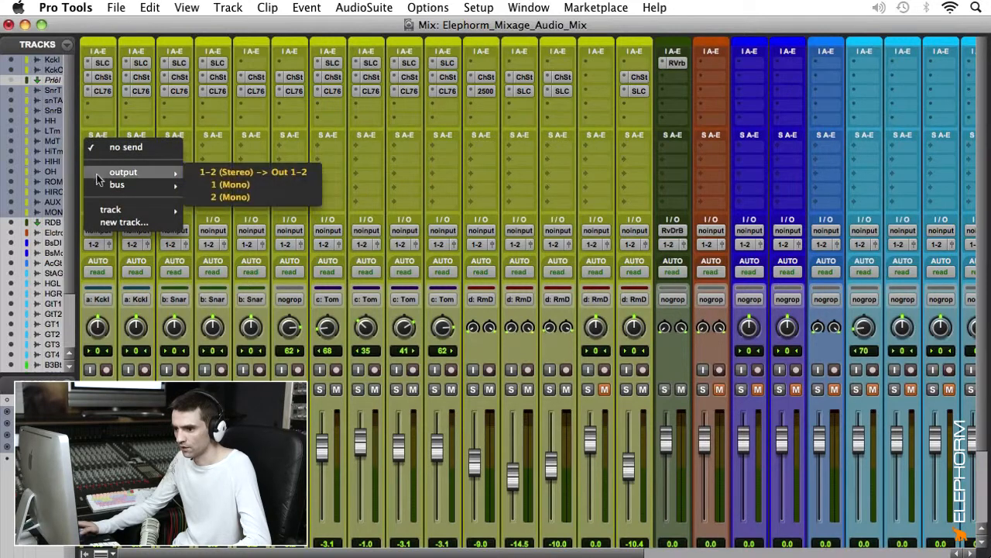
mouse_move(107, 186)
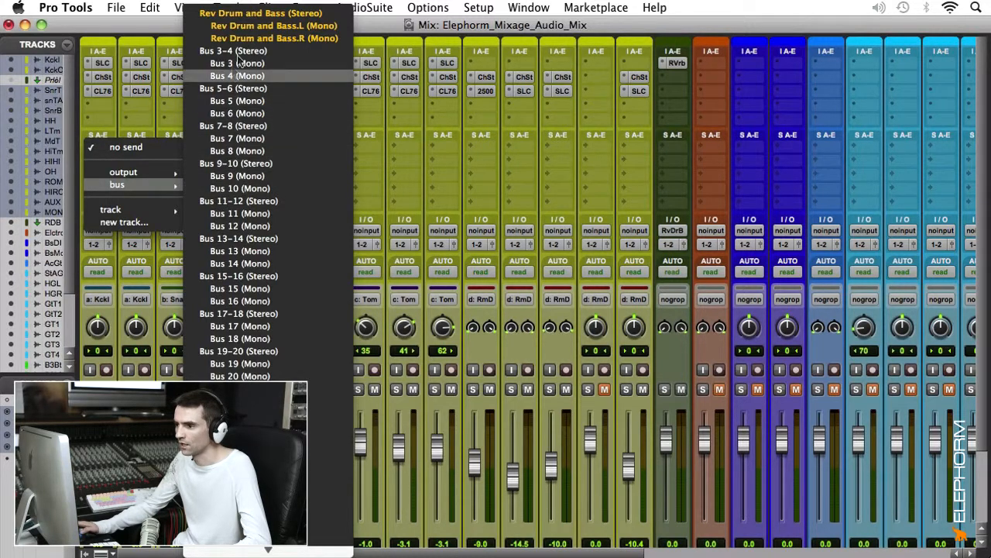
click(246, 15)
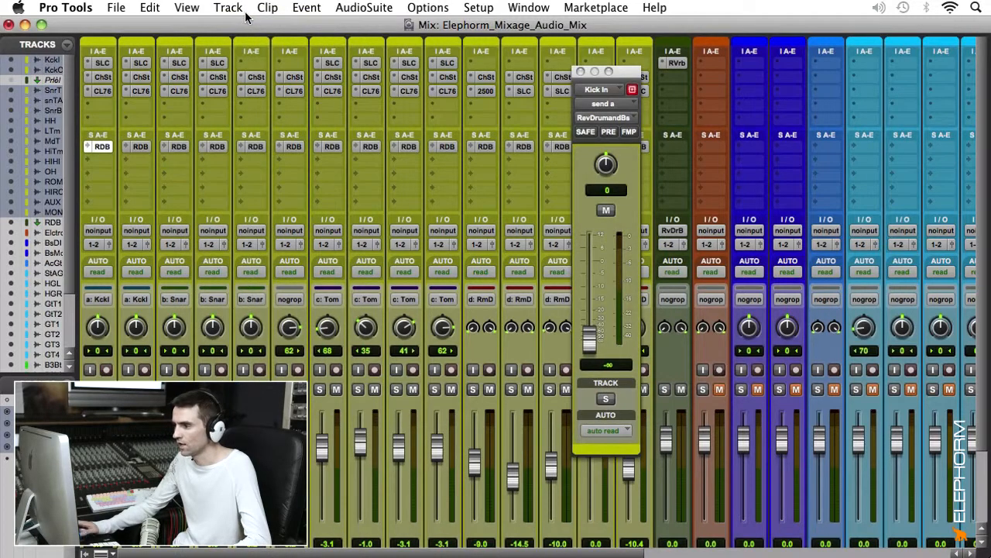
click(580, 71)
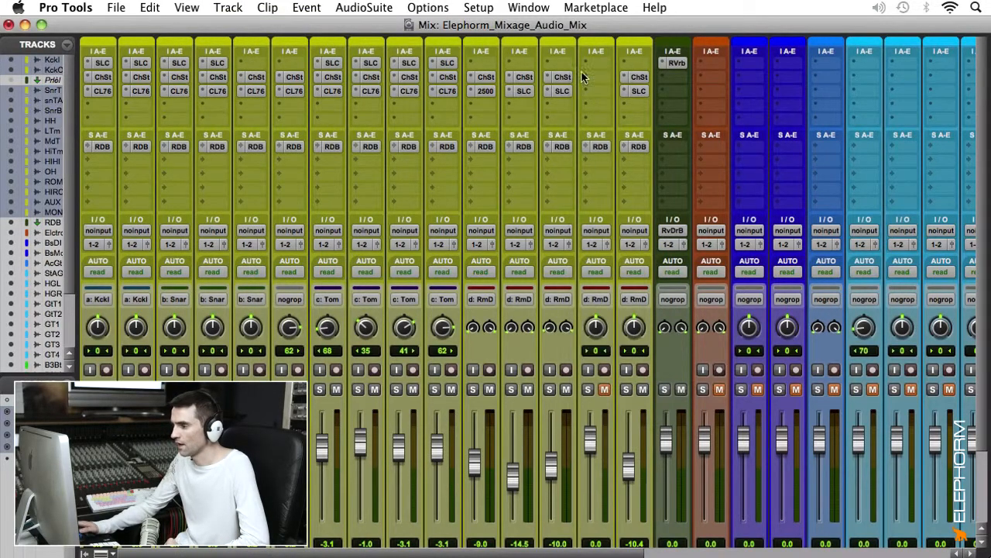
Step: Expand the send A controls on the mixer channels, and select the HI ROOM-Rhyt-05 clip's range in the Edit window for playback
super+click(548, 145)
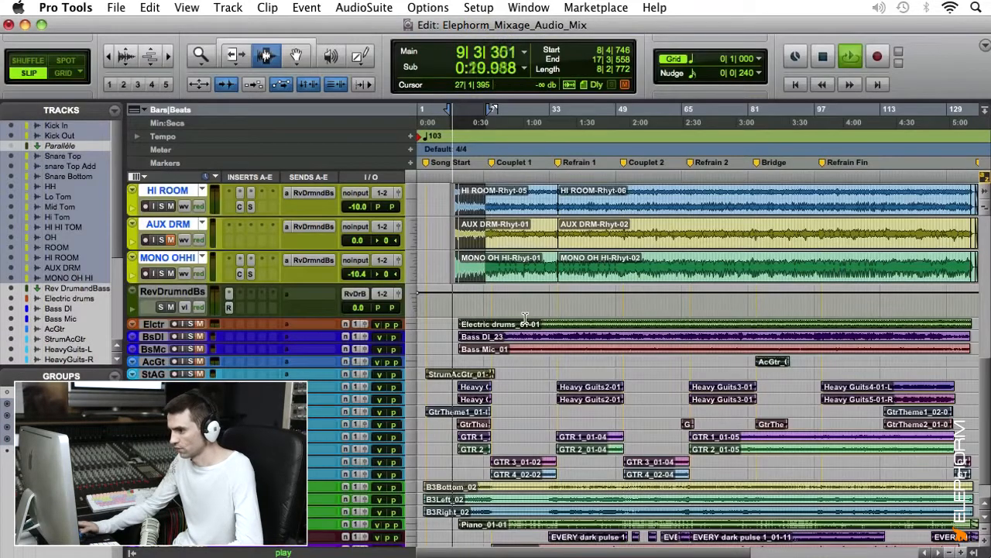
key(space)
double_click(481, 209)
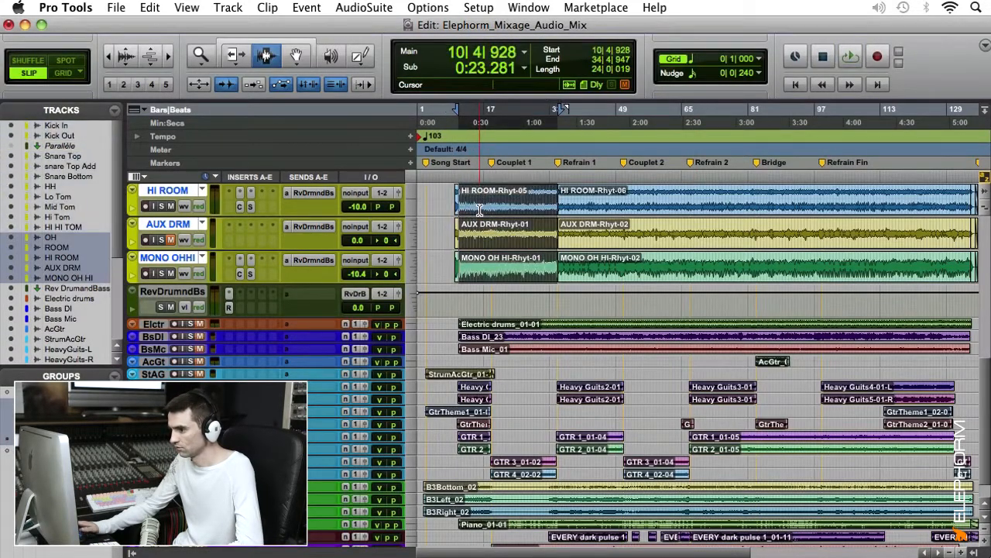
key(space)
key(super+equal)
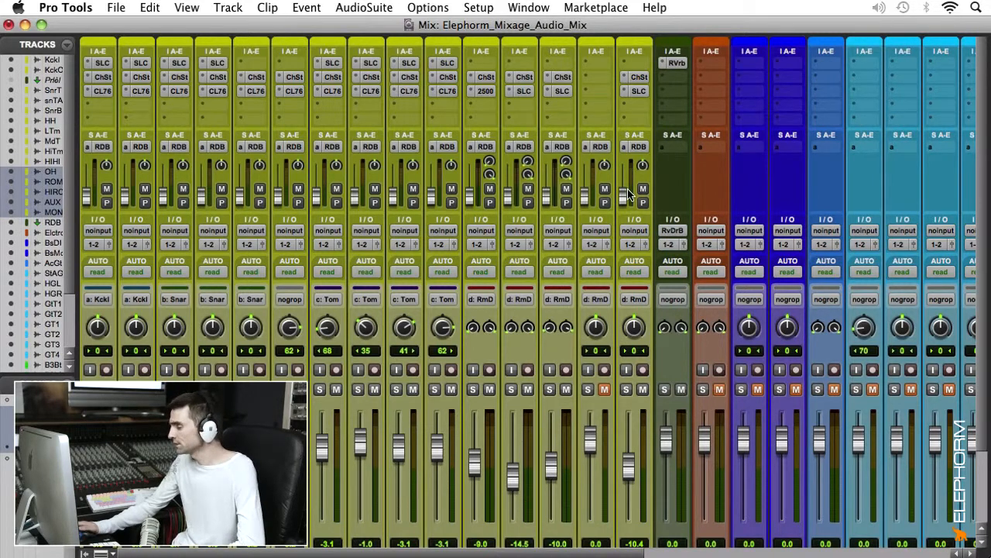
Step: Select all the drum tracks and route their outputs together to Bus 13-14 (Stereo)
scroll(629, 195, down, 3)
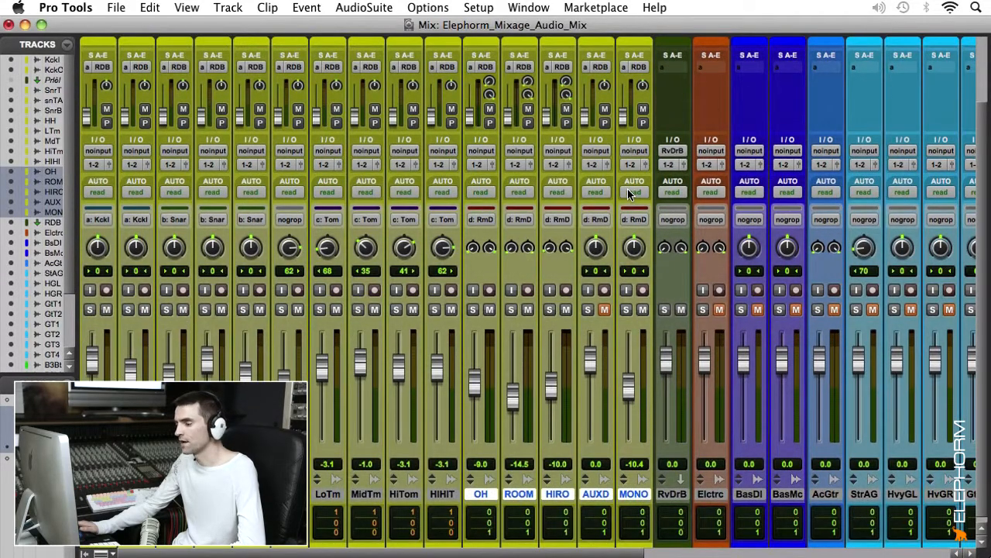
scroll(627, 188, up, 1)
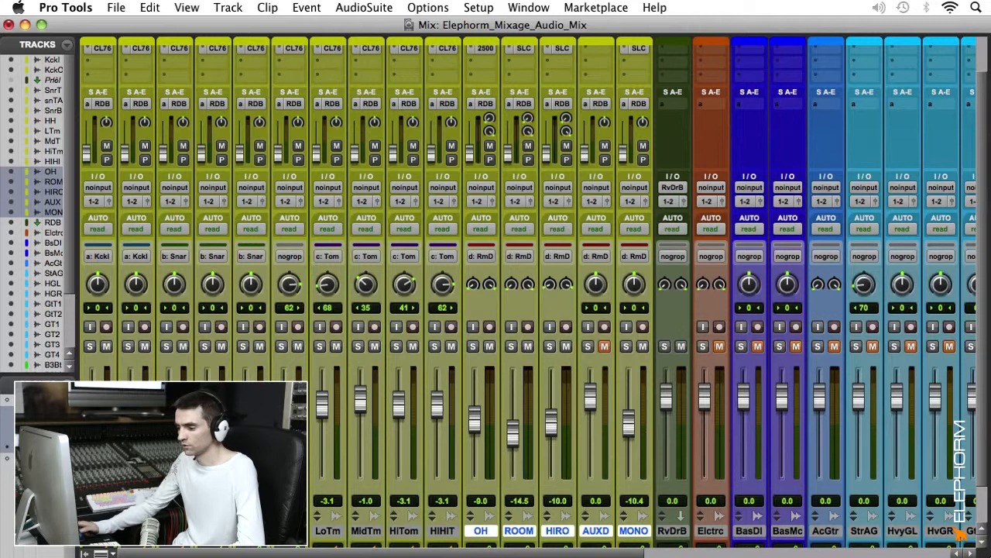
click(9, 459)
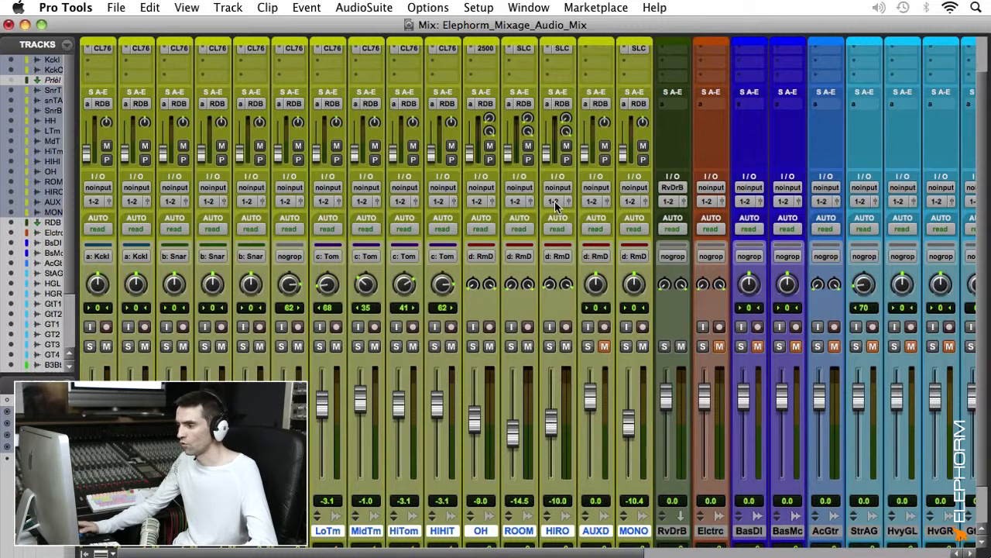
click(95, 203)
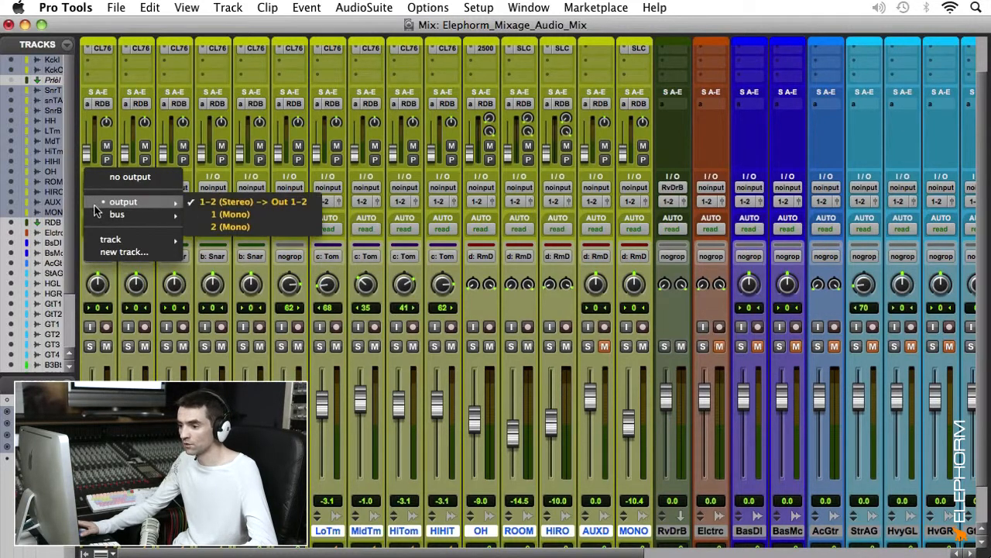
mouse_move(95, 214)
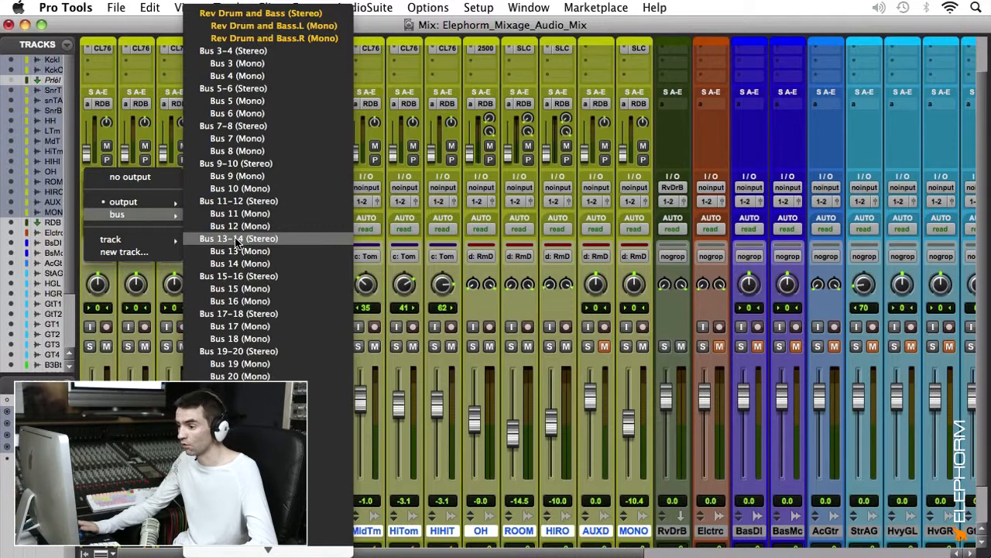
alt+shift+click(236, 240)
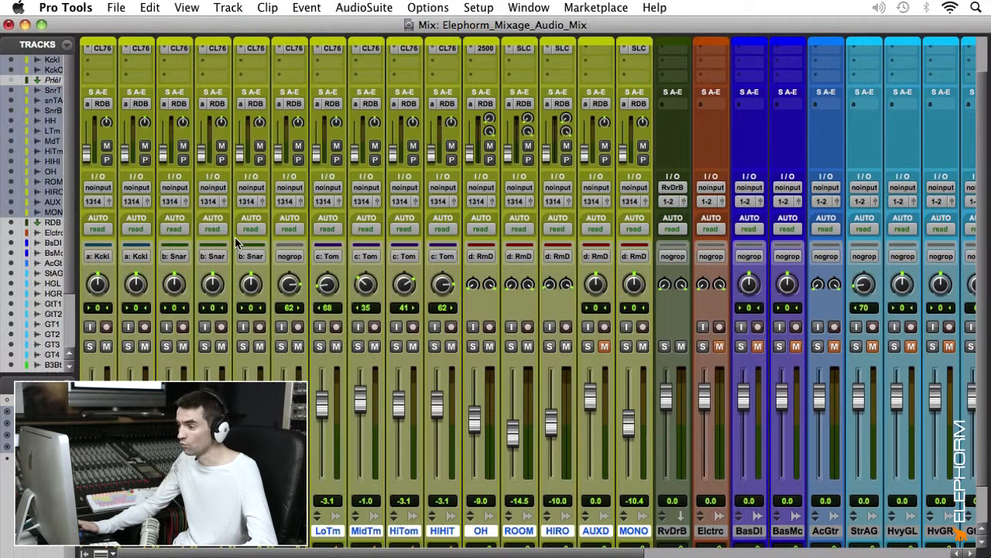
Step: Open the RVerb plug-in on the Rev Drum and Bass aux track and choose Hall 2 as the reverb type
key(space)
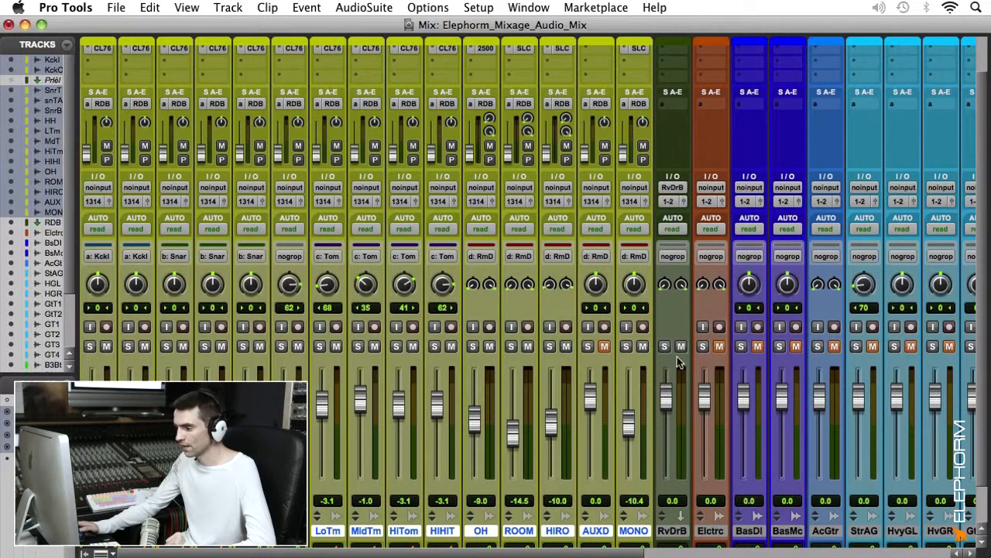
scroll(677, 356, up, 2)
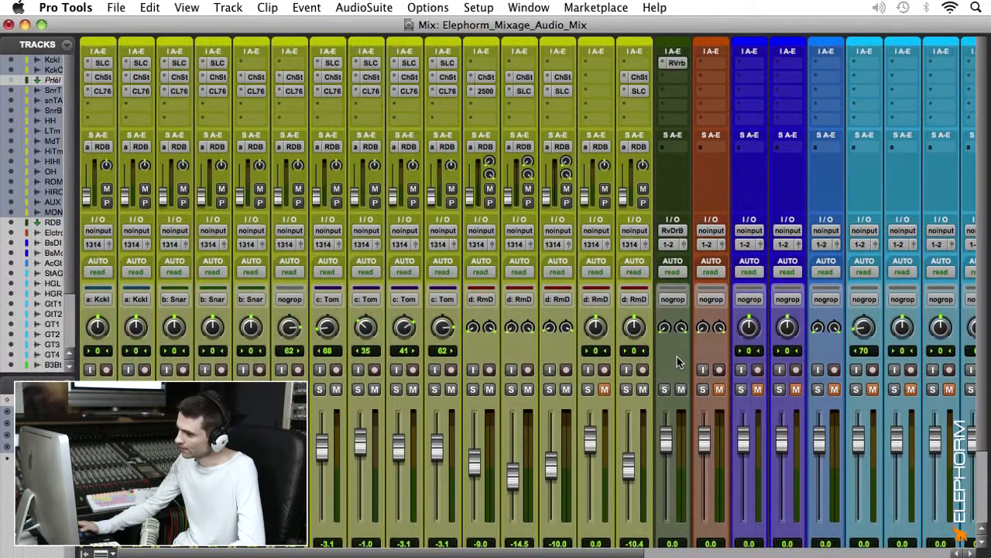
click(676, 63)
drag(614, 27, 733, 128)
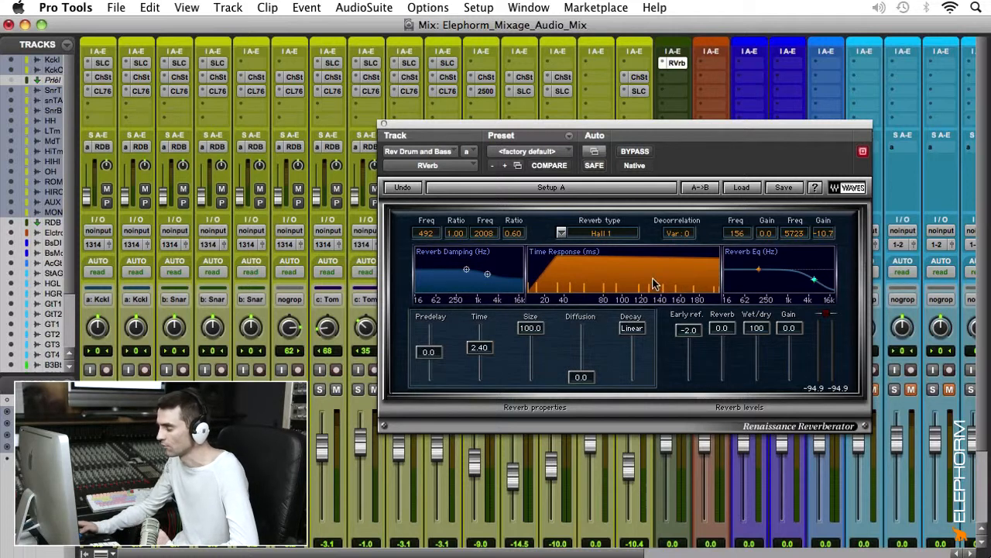
click(561, 233)
click(566, 257)
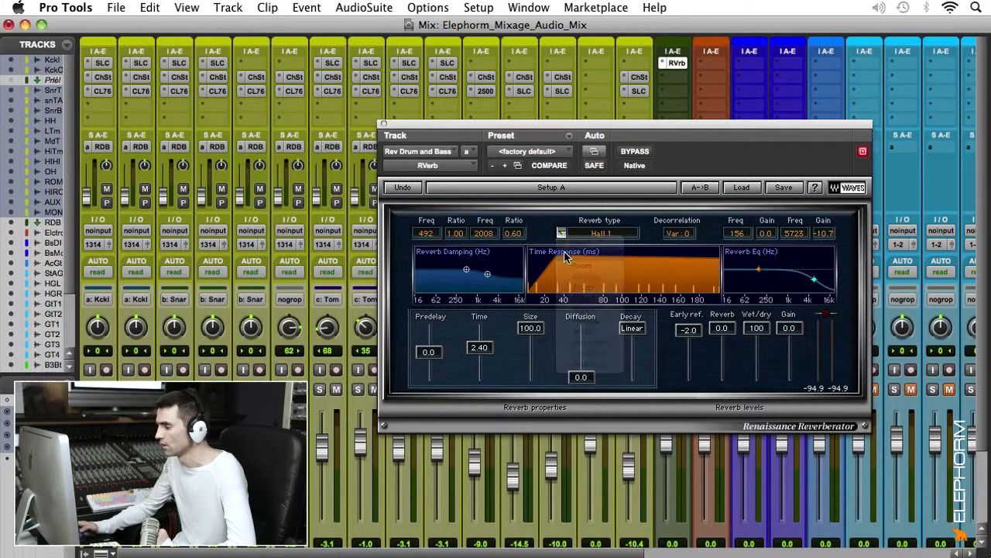
Step: Set RVerb's time to 1.60, predelay to 15, size to 75, diffusion to 50, early reflections to 0.0 and reverb level to -2.0
click(484, 348)
text(1.6)
key(Return)
double_click(428, 353)
text(15)
double_click(531, 328)
text(75)
double_click(581, 376)
text(50)
key(Return)
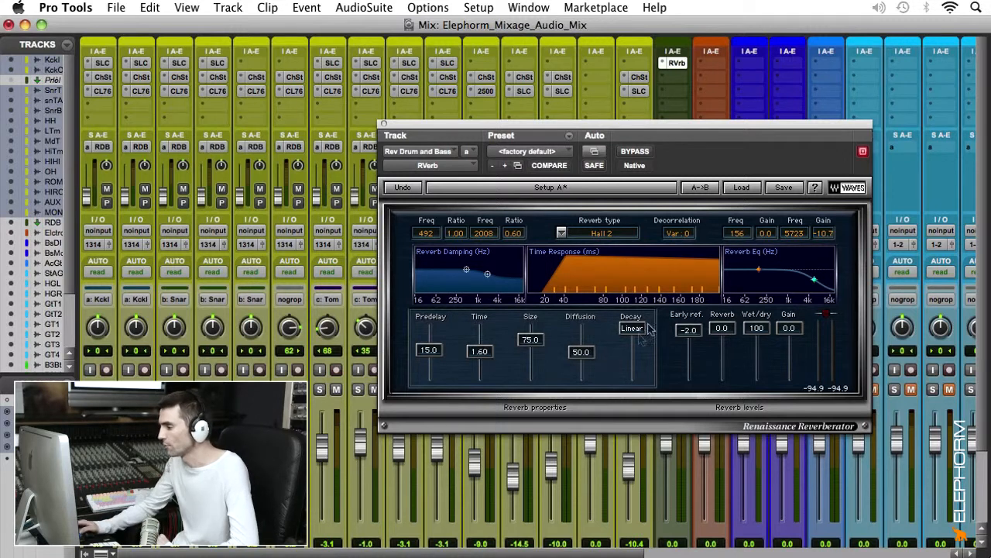
drag(679, 328, 713, 342)
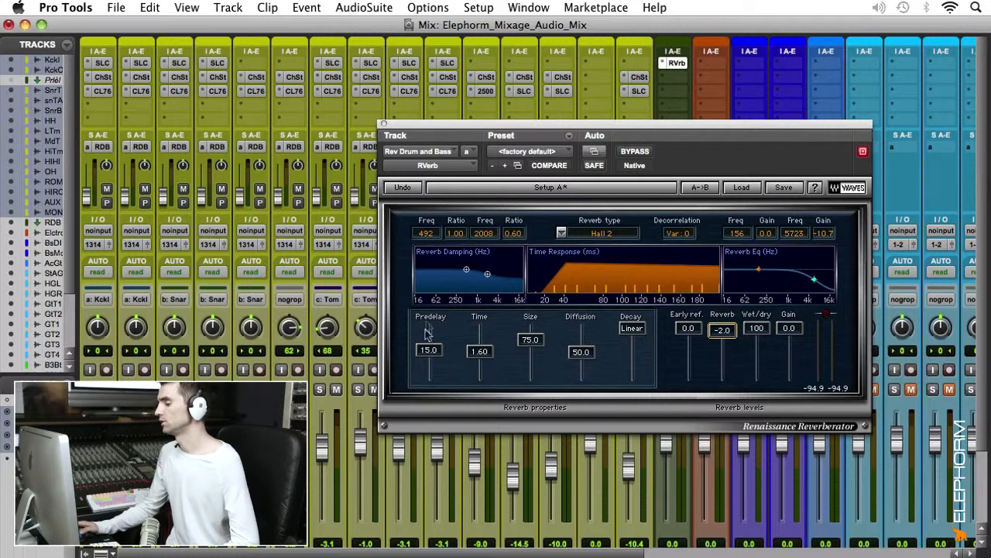
Step: Set the low band of the RVerb damping to a frequency of 150 Hz and a ratio of 0.40
click(431, 235)
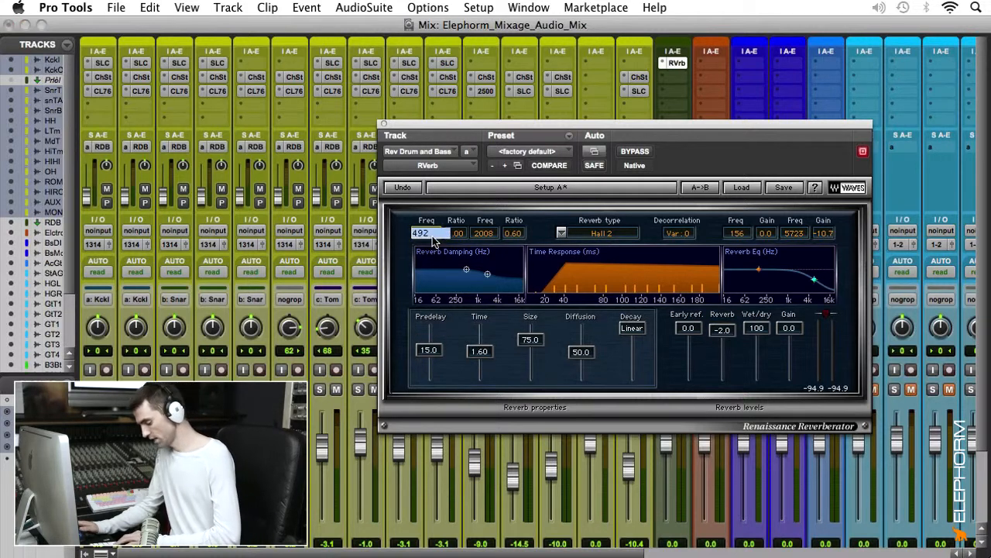
text(150)
key(Return)
click(456, 234)
text(0)
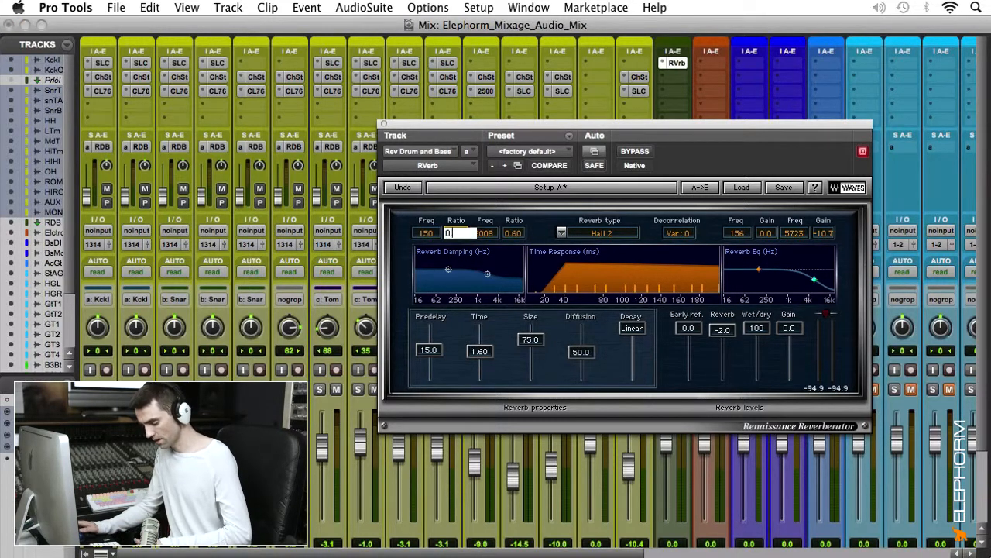
text(.40)
key(Return)
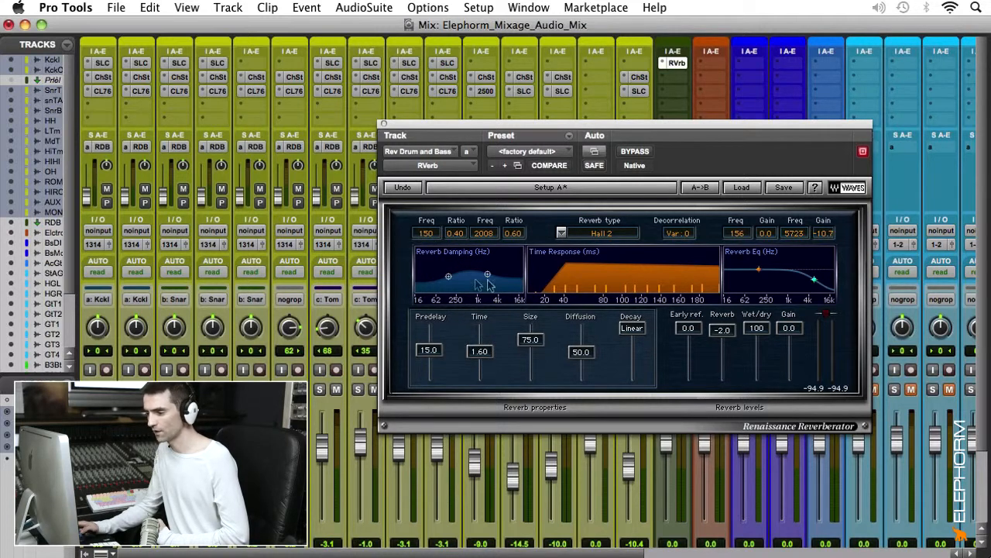
Step: Set the high band of the RVerb damping to a frequency of 4000 Hz and a ratio of 0.80
click(481, 233)
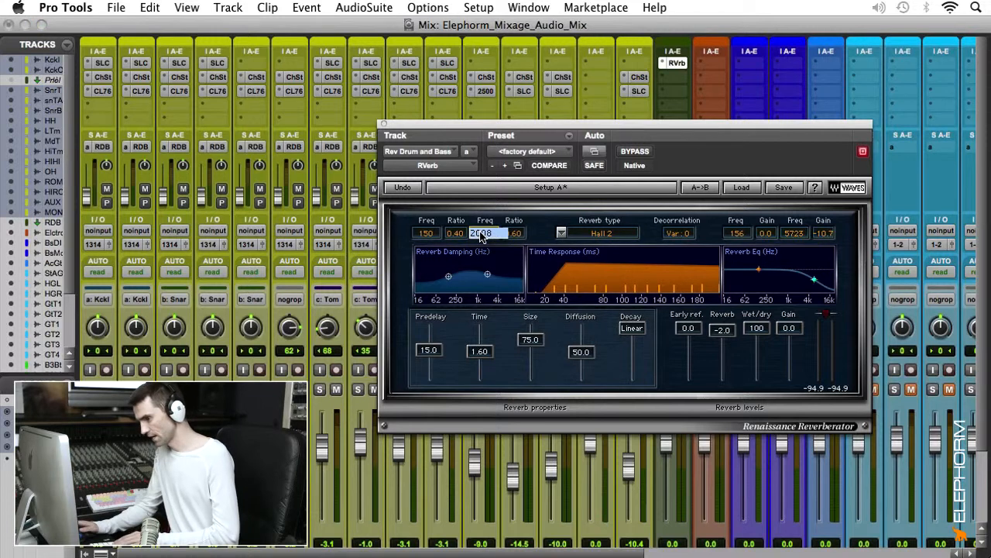
text(4000)
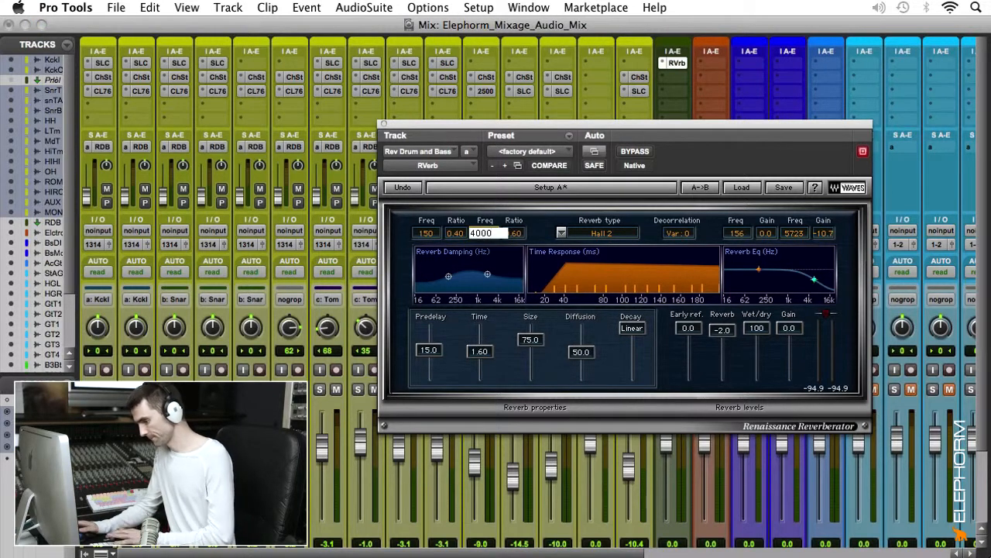
click(514, 234)
text(0)
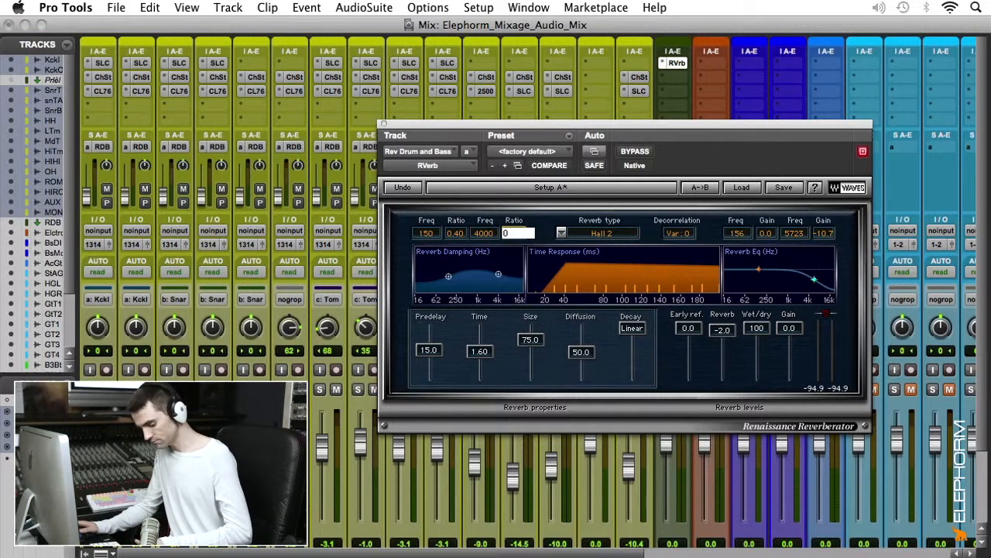
text(.8)
key(Return)
Step: Set the Reverb EQ's low gain to -3 and high gain to -6, and close the RVerb window
click(767, 234)
text(-3)
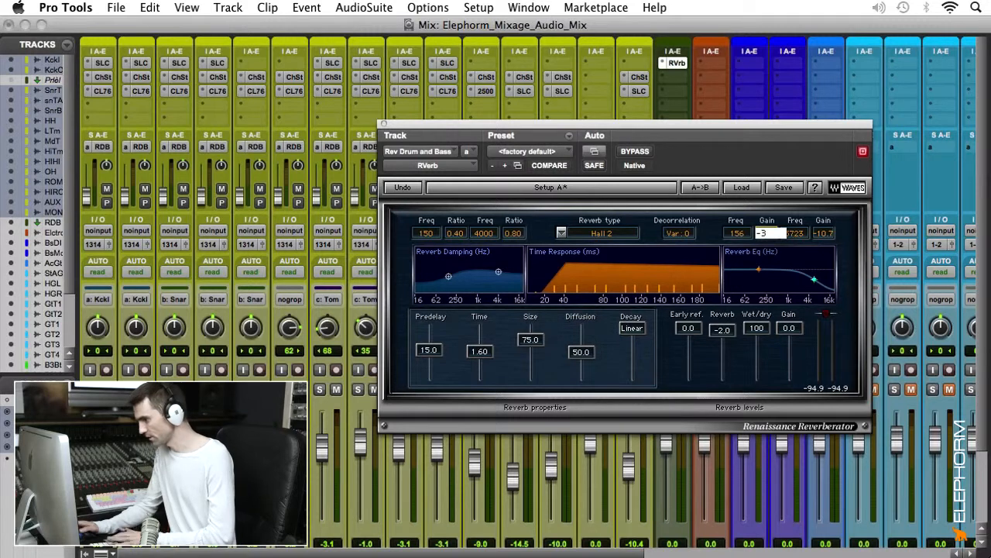
key(Return)
click(824, 234)
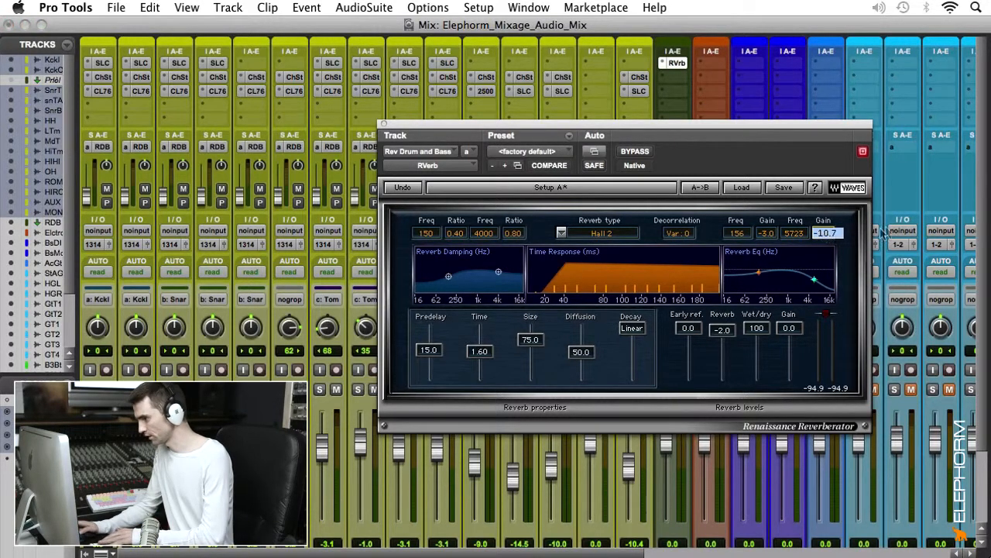
text(-6)
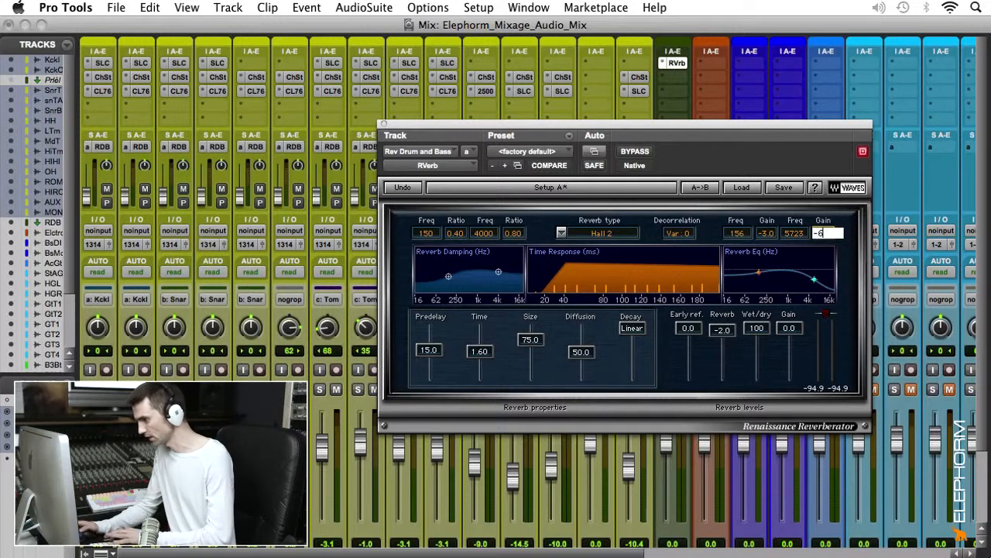
key(Return)
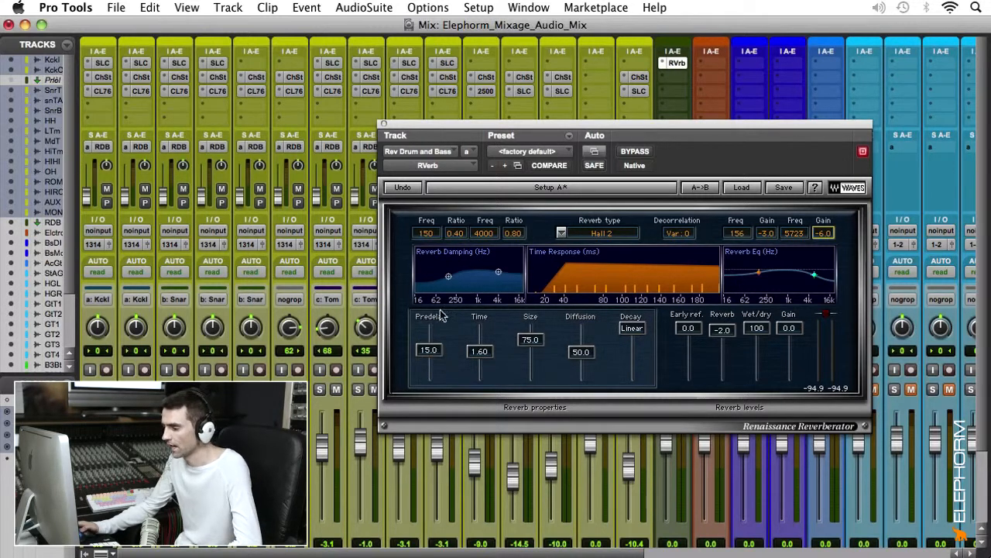
click(383, 126)
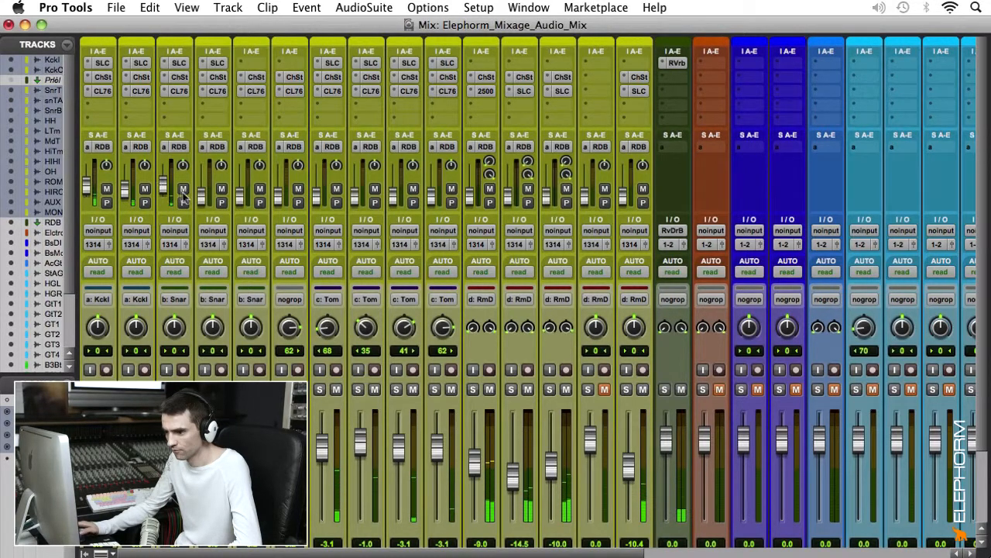
Step: Raise the drum tracks' send A levels by ear during playback, including snare Top Add to about -16.1 dB, HH to -17.2 and OH to -13.0
drag(197, 199, 199, 189)
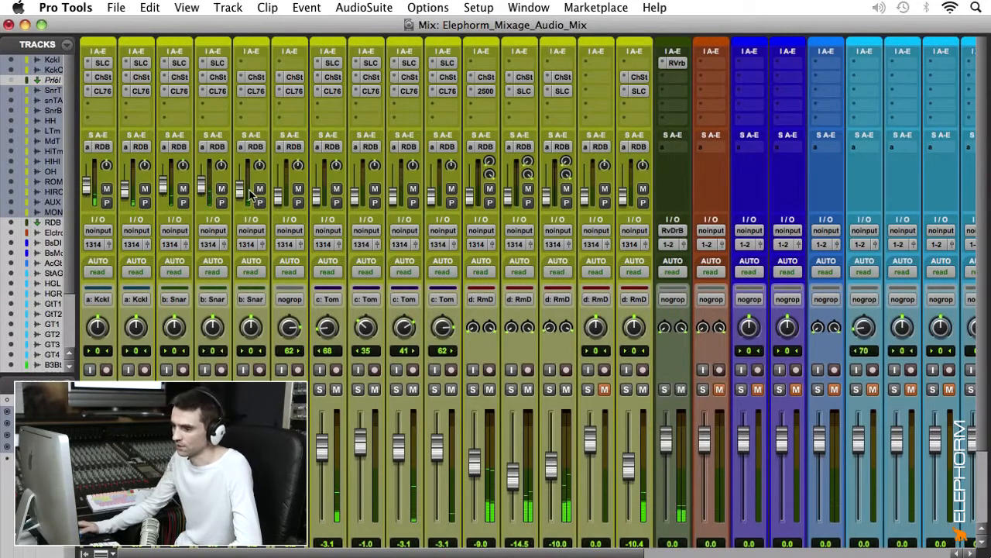
scroll(279, 200, down, 2)
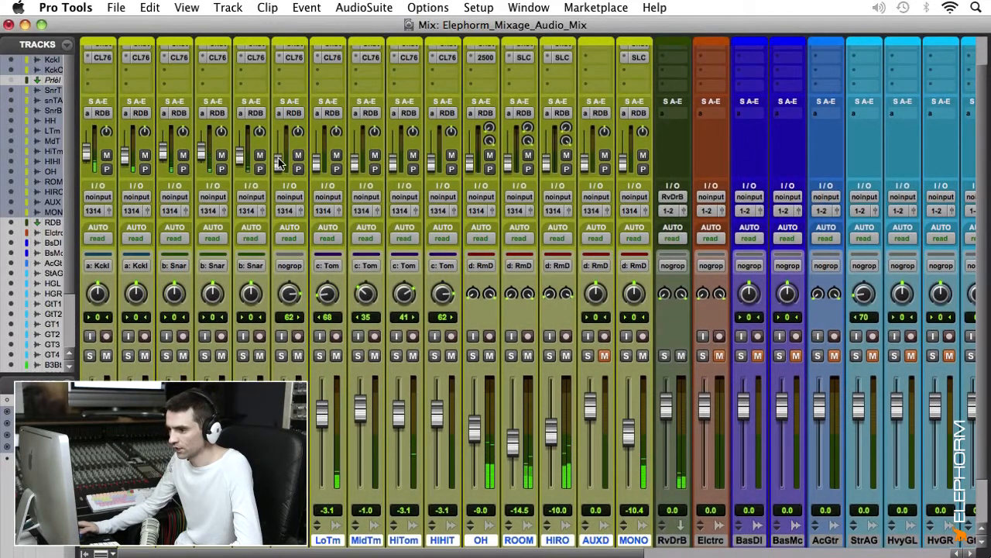
drag(280, 162, 280, 153)
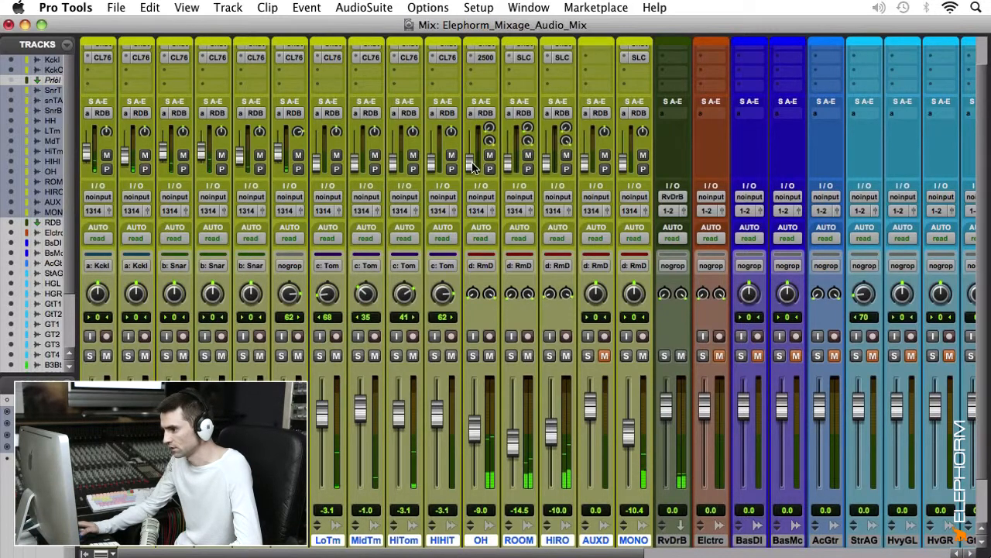
drag(470, 165, 472, 152)
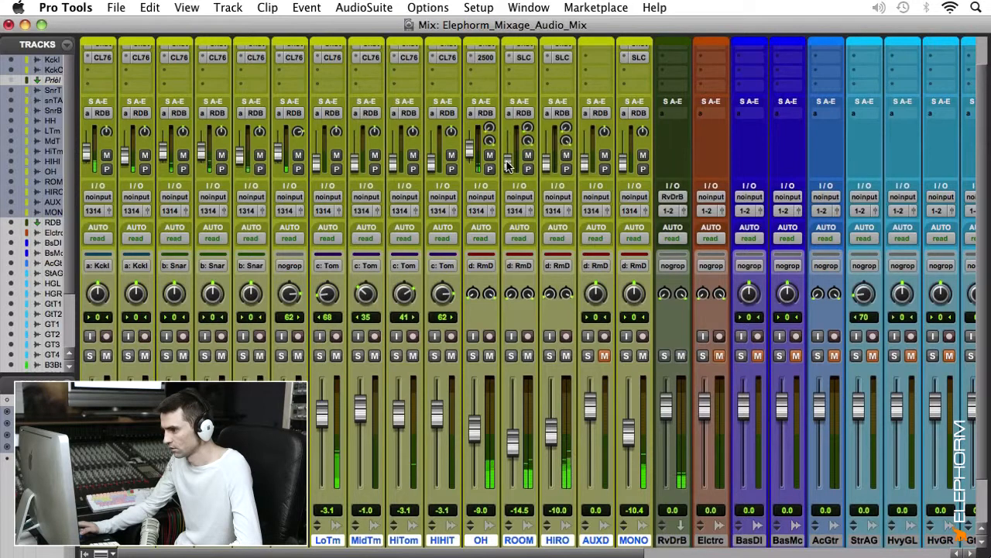
drag(508, 162, 509, 152)
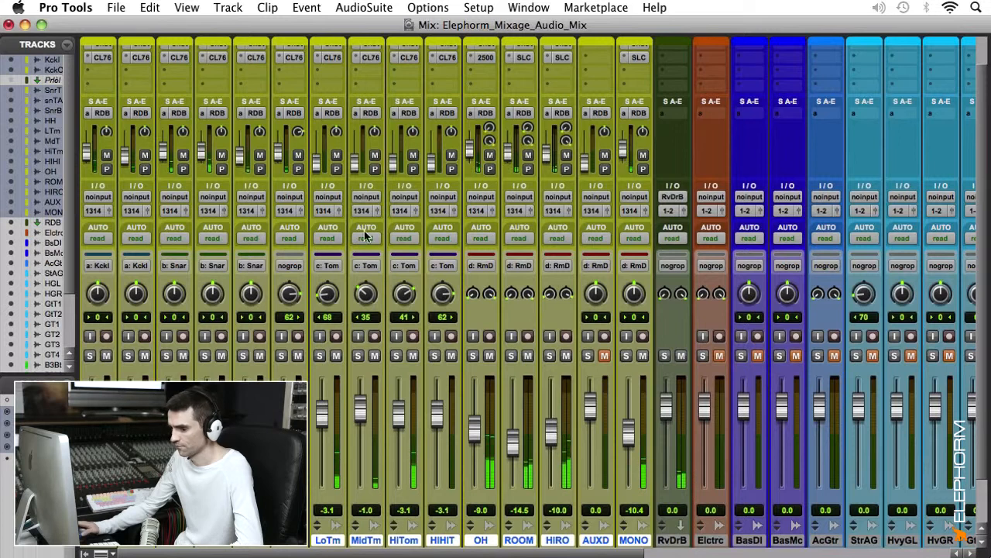
Step: Activate the Drum group for the drum tracks in the group list and stop playback
click(37, 458)
click(37, 446)
click(37, 435)
click(37, 423)
click(37, 411)
key(space)
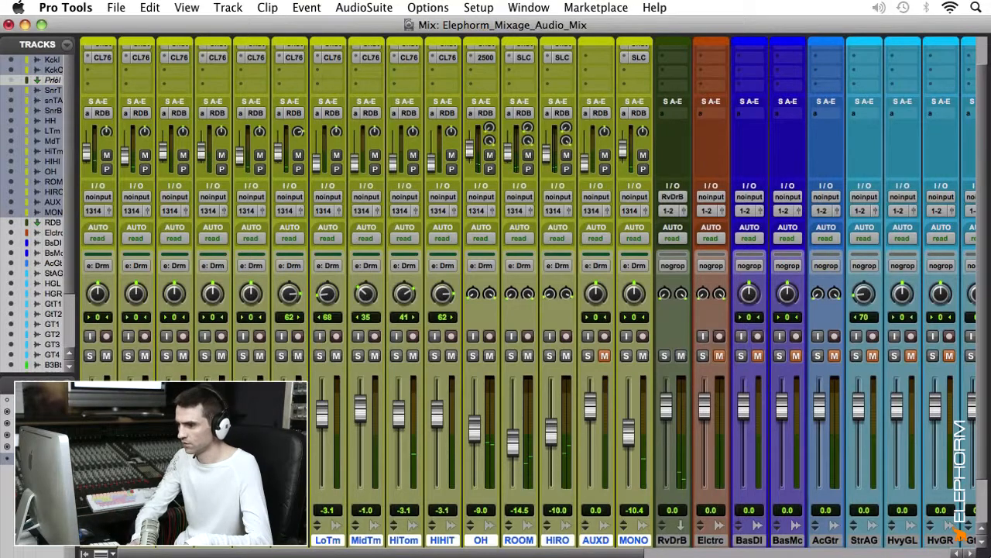
Step: Examine the Globals settings of the Kick In group in the Modify Groups dialog, and close the dialog
key(ctrl+super+g)
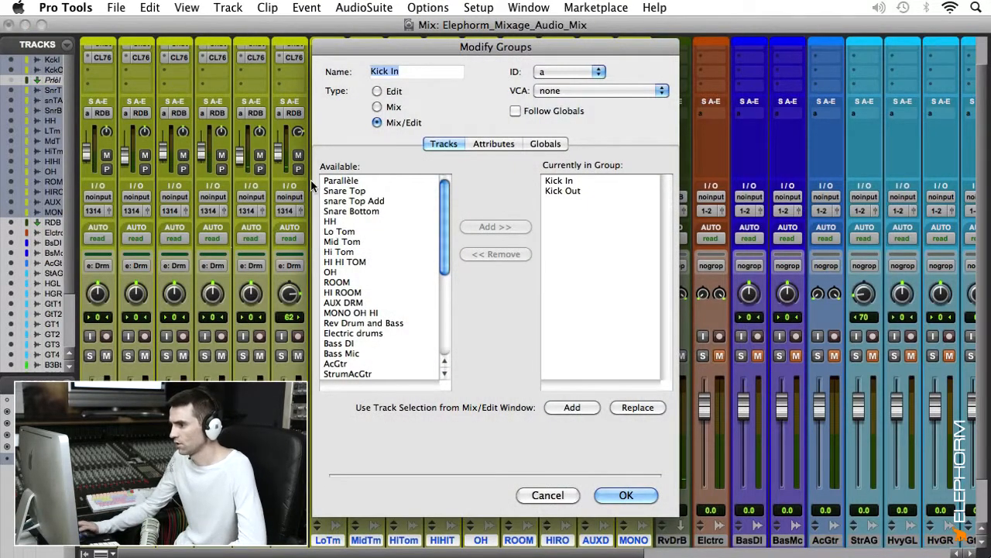
click(544, 144)
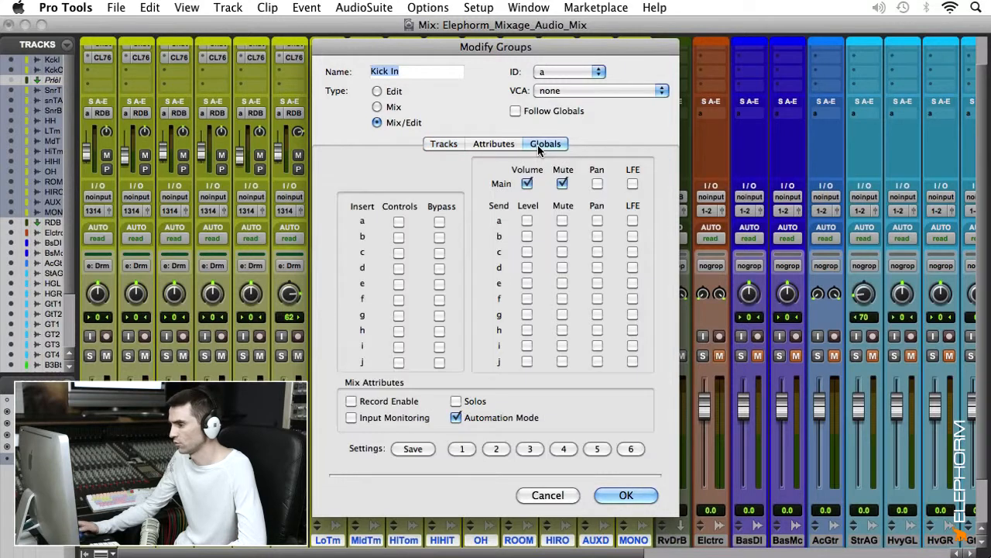
click(624, 496)
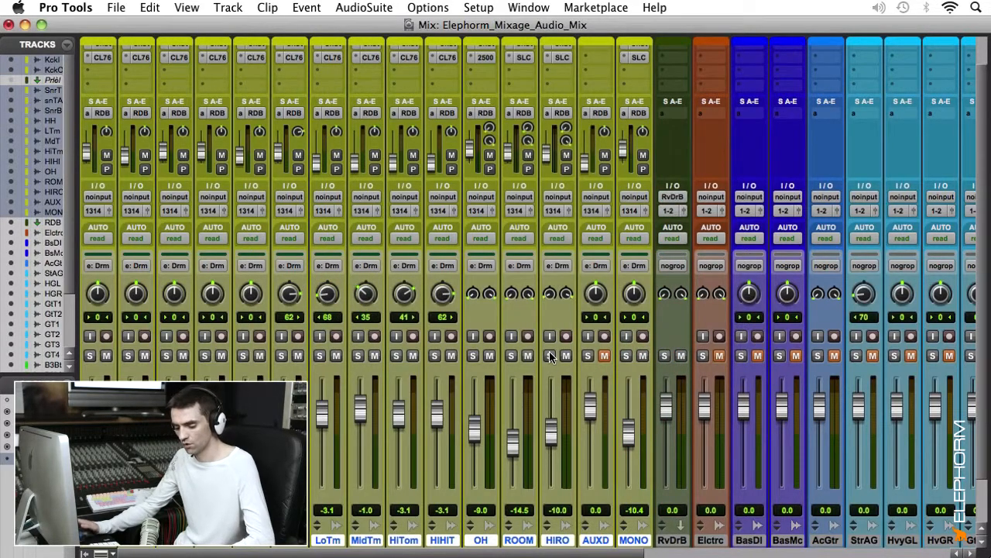
Step: Switch the mixer to wide channel strips, and bring up the Edit window with playback running
key(ctrl+alt+super+m)
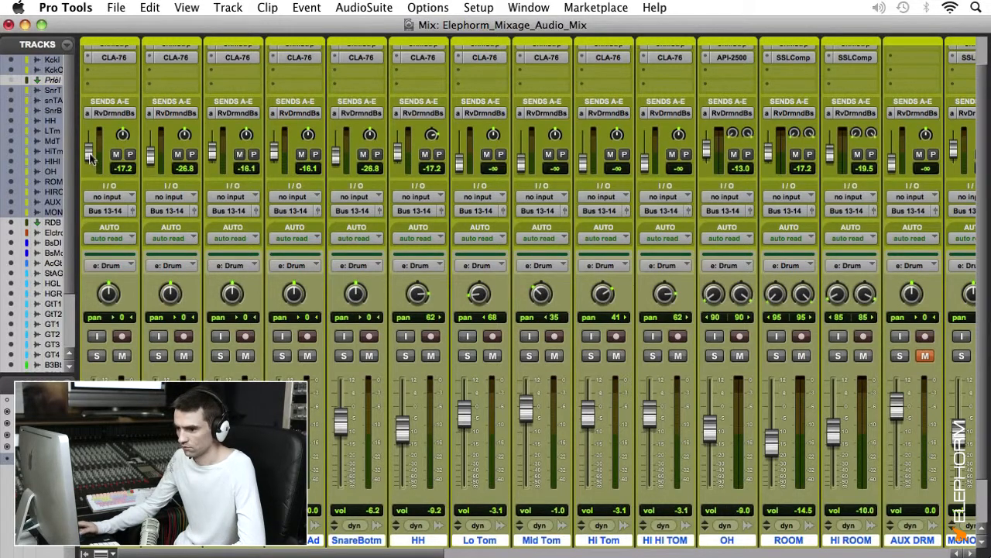
key(space)
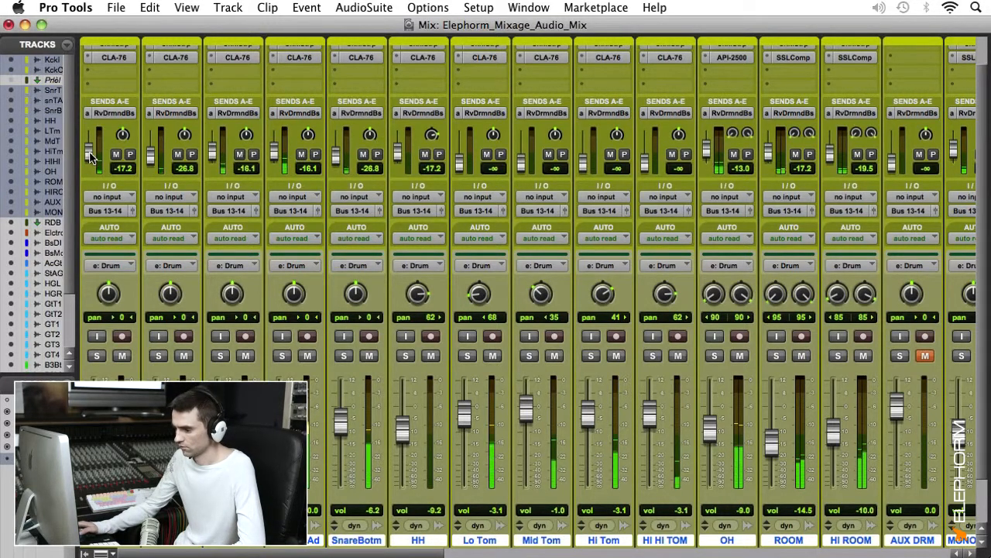
key(super+equal)
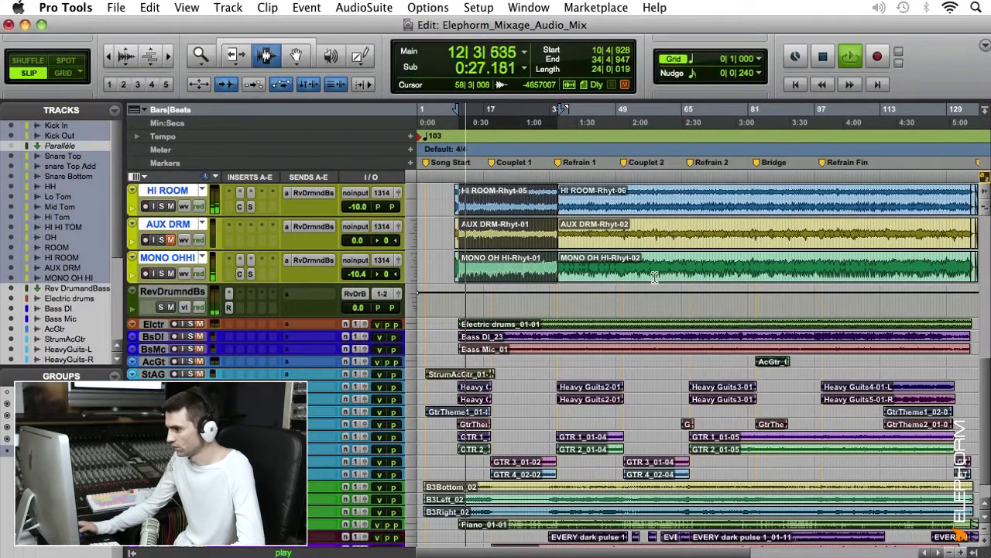
Step: Stop playback and select the tom fill at about bars 90 to 91 in the Bridge across the drum tracks
scroll(655, 277, up, 5)
key(space)
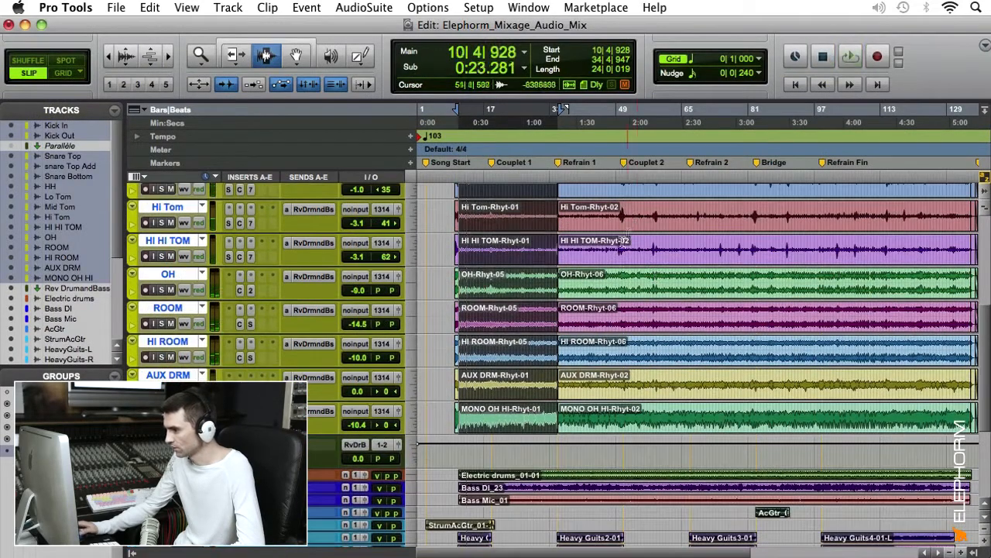
click(755, 252)
key(super+bracketright)
key(super+bracketright)
key(super+bracketright)
scroll(747, 252, up, 5)
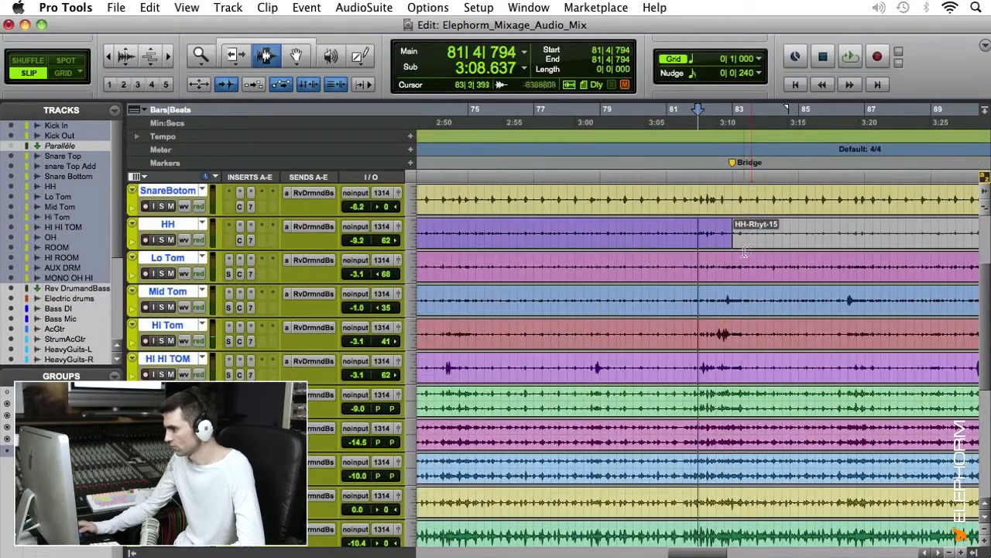
key(super+bracketleft)
key(super+bracketleft)
click(773, 304)
key(super+bracketright)
key(super+bracketright)
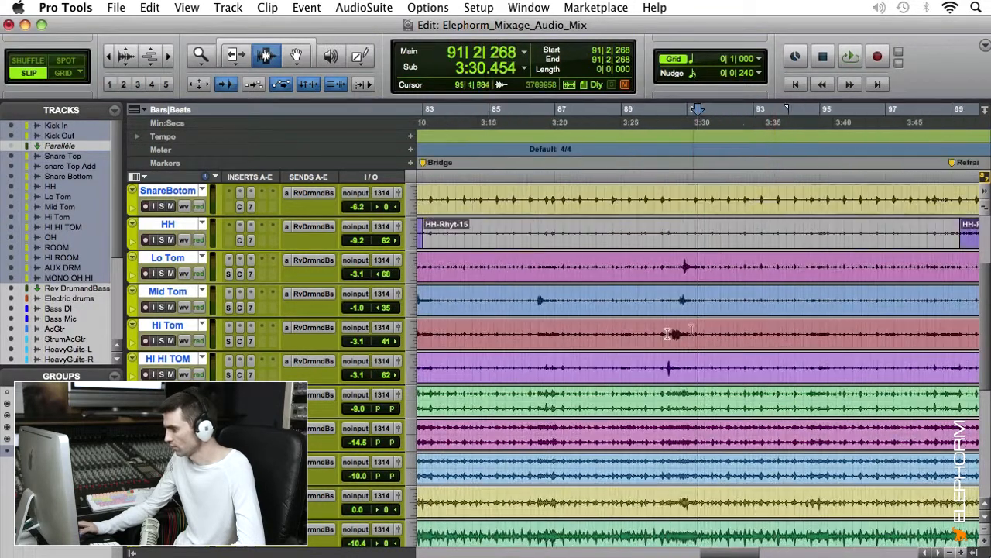
key(super+bracketright)
key(super+bracketright)
drag(579, 377, 682, 377)
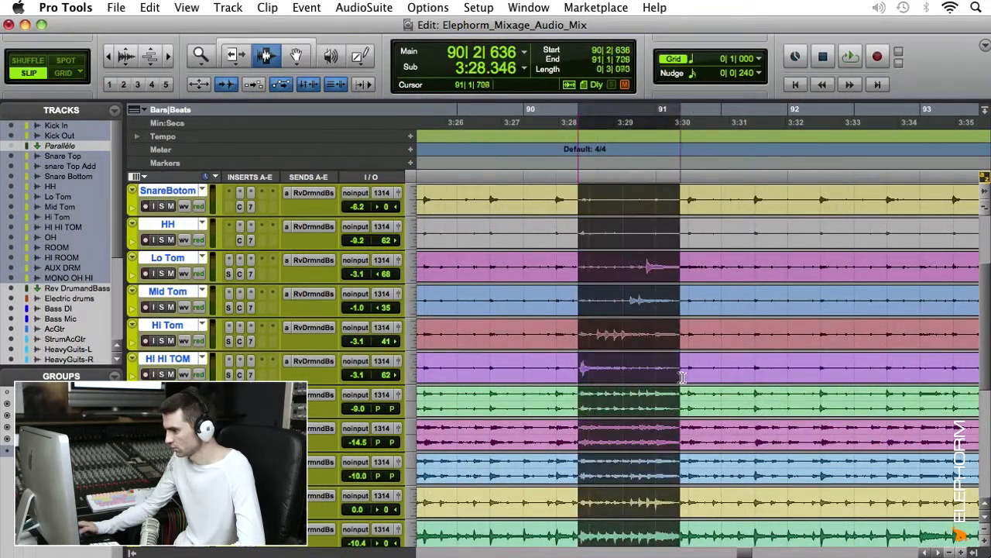
Step: In the mixer, raise the tom sends to the reverb during playback: Hi Tom -12.0, Mid Tom -6.9, Lo Tom -12.0 and HI HI TOM -14.0
key(super+equal)
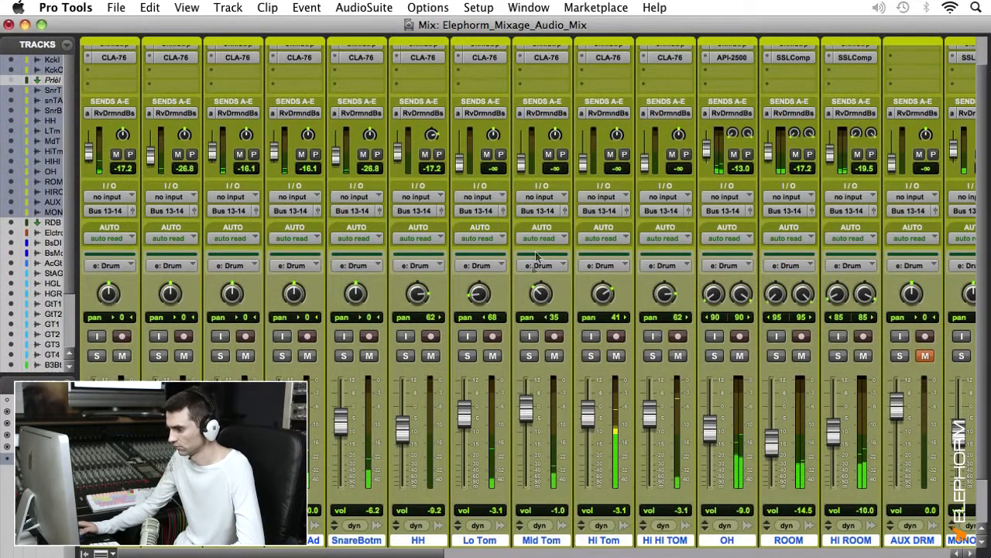
drag(587, 172, 587, 151)
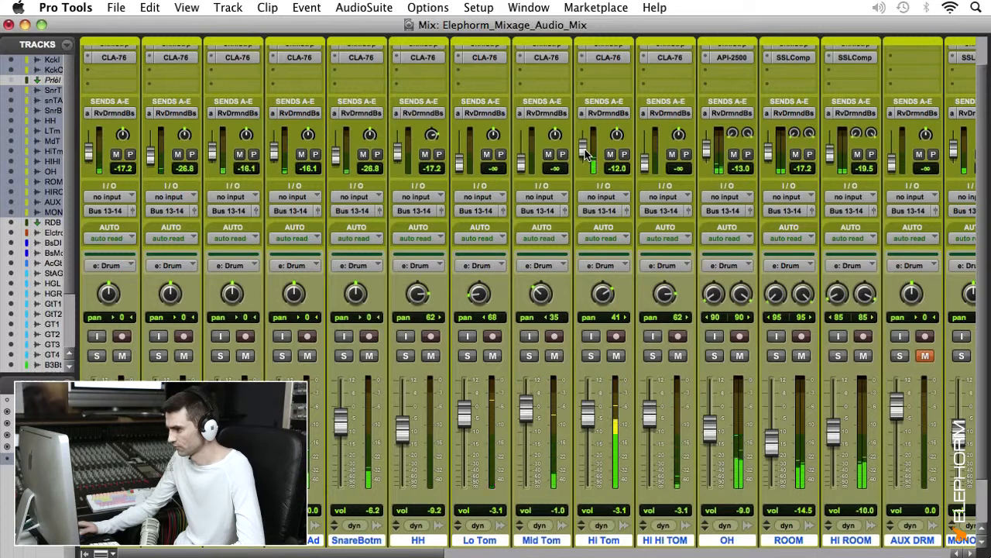
drag(523, 172, 523, 144)
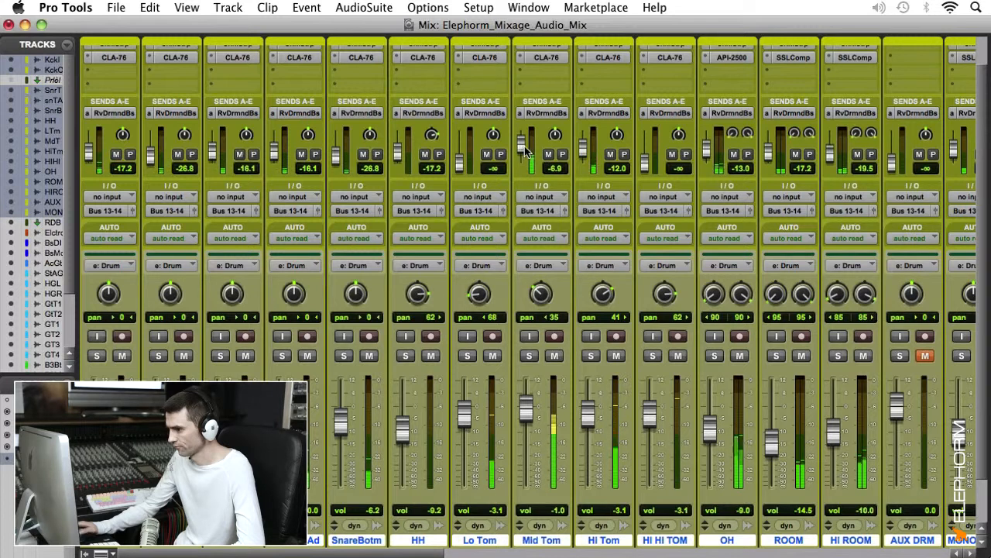
drag(463, 165, 463, 159)
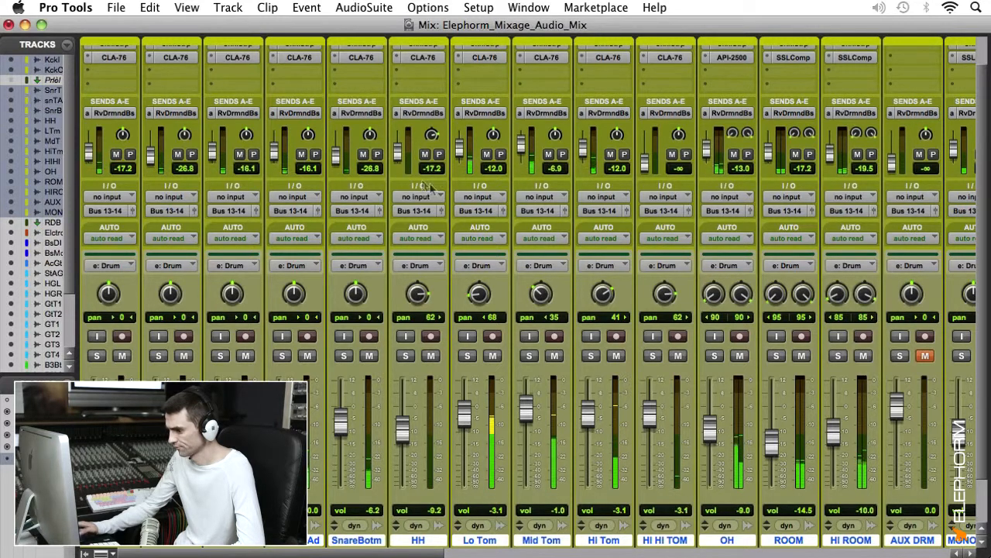
drag(646, 164, 648, 151)
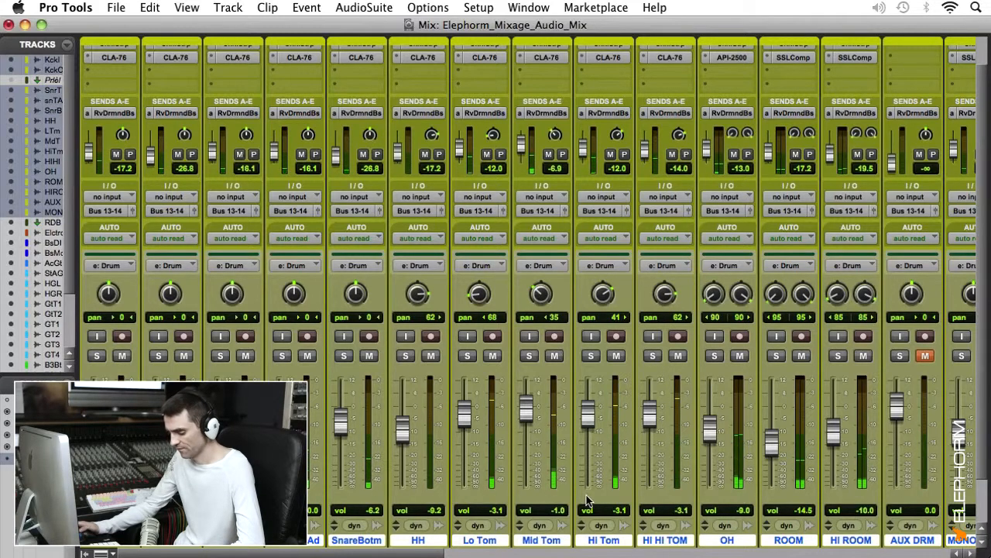
Step: Start playback from the middle of Couplet 1 in the Edit window and return to the Mix window
key(super+equal)
key(super+bracketleft)
key(super+bracketleft)
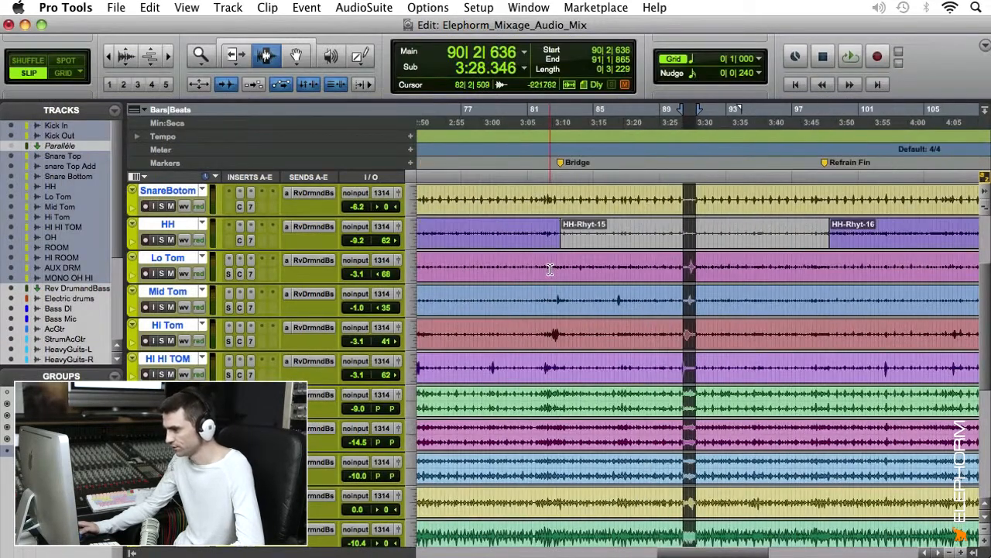
key(super+bracketleft)
key(super+bracketleft)
key(super+bracketleft)
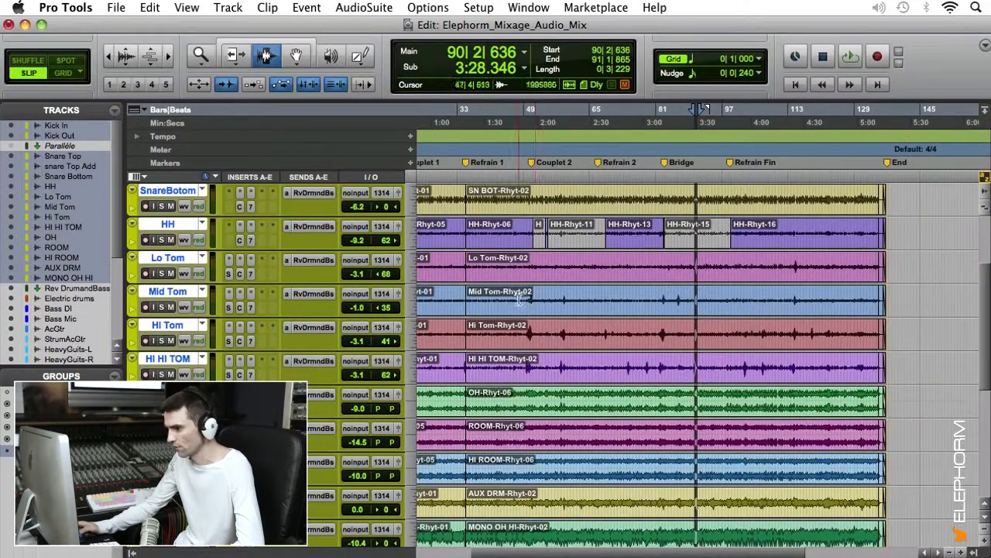
click(435, 286)
key(space)
key(super+equal)
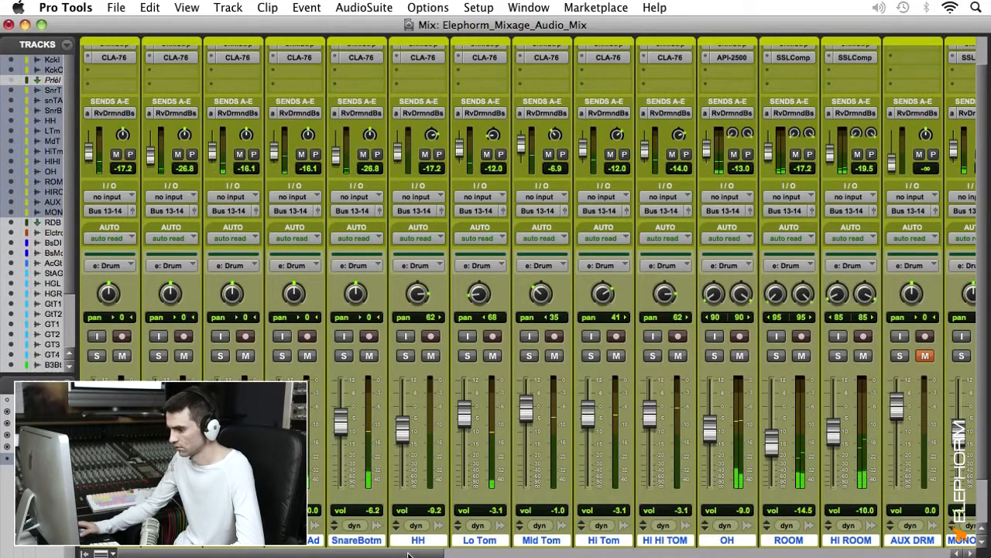
Step: Open the RVerb insert on the Rev Drum and Bass aux track
drag(410, 554, 557, 554)
scroll(651, 107, up, 3)
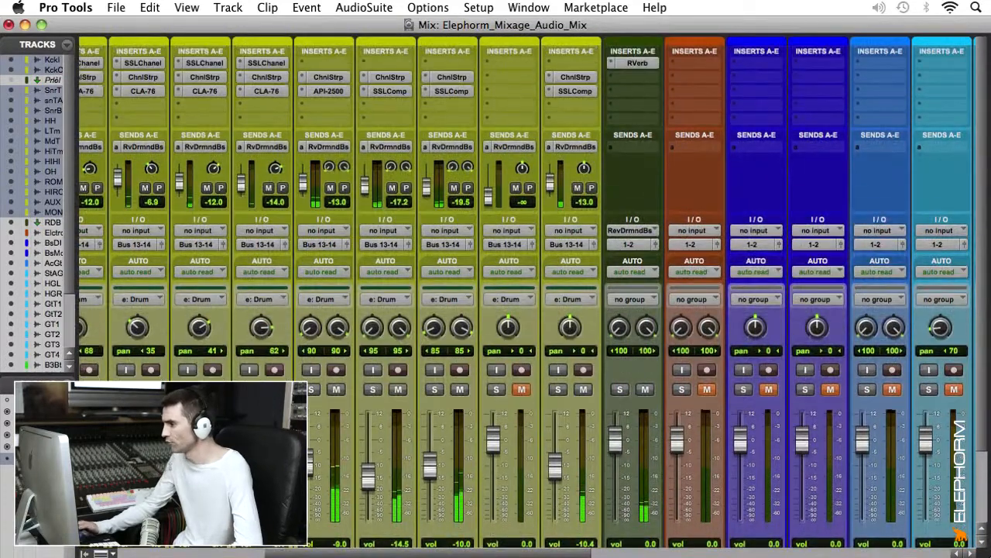
click(636, 64)
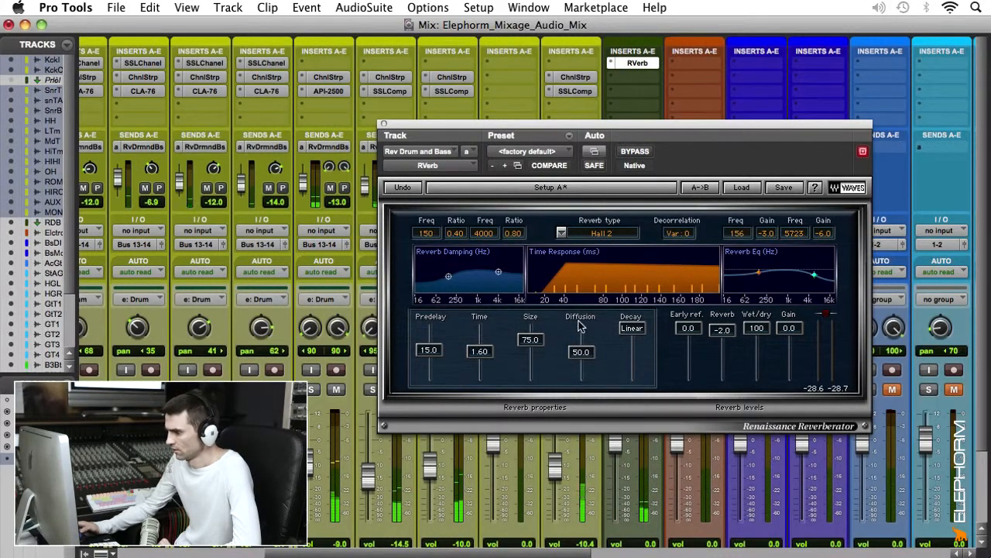
Step: Try a gain of -9 on the low Reverb EQ band, and set it back to -3
click(766, 234)
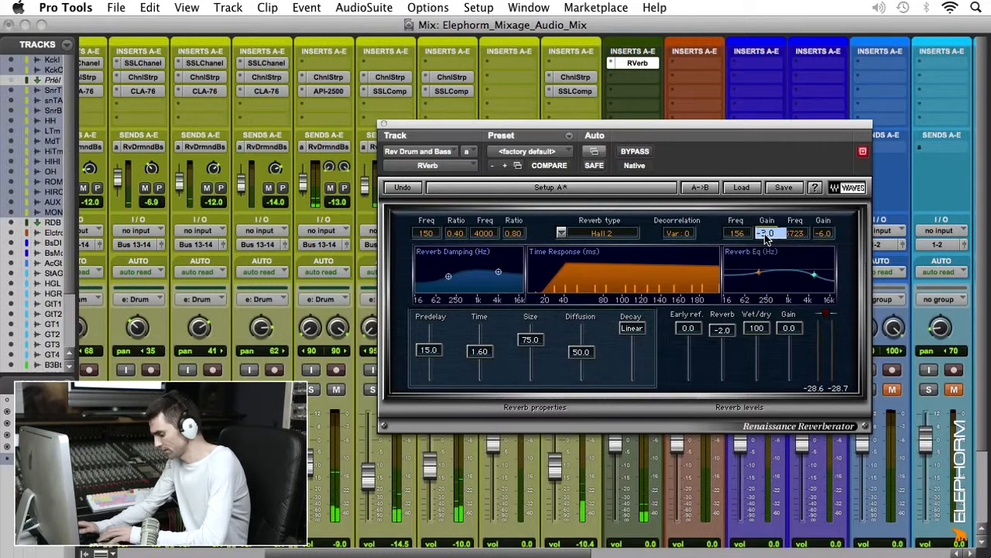
text(-9)
key(Return)
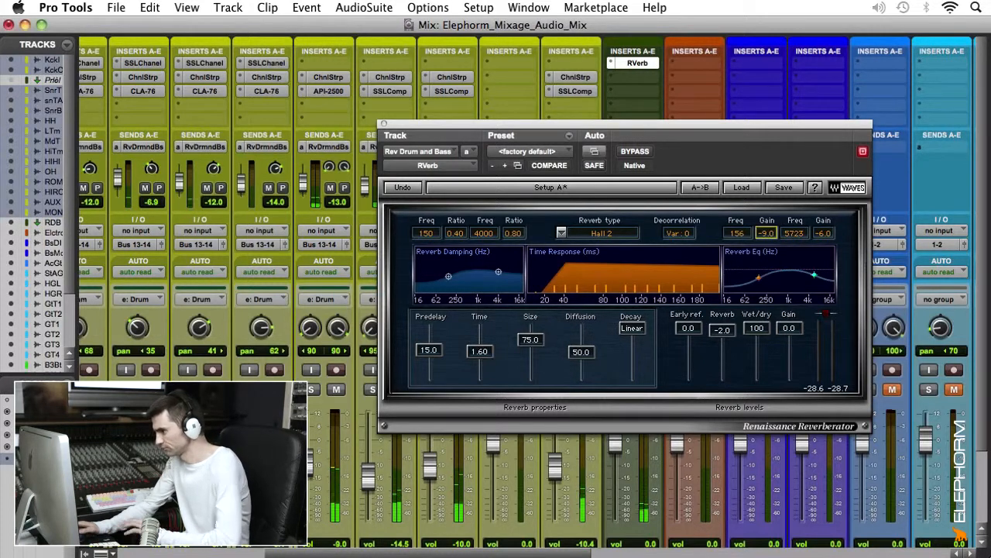
click(766, 234)
text(-3)
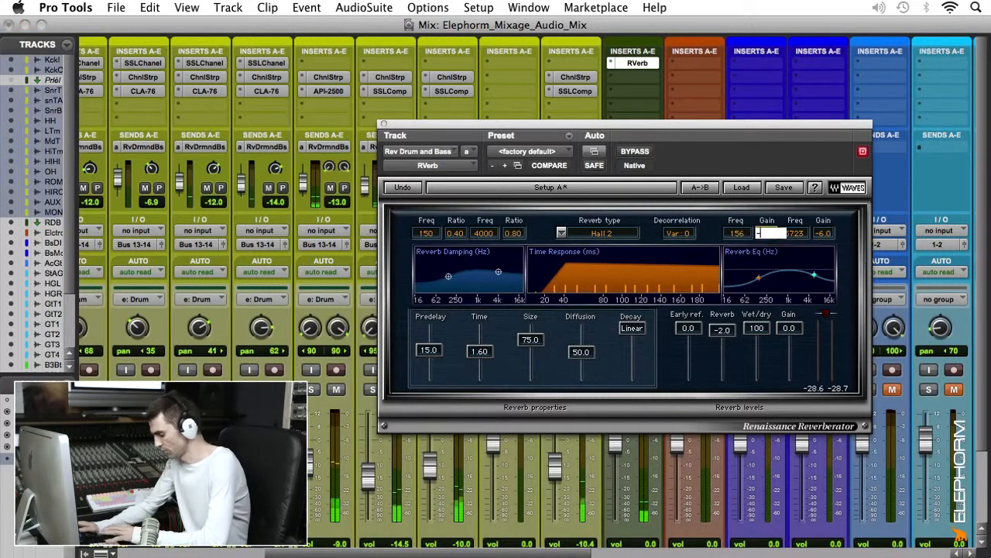
key(Return)
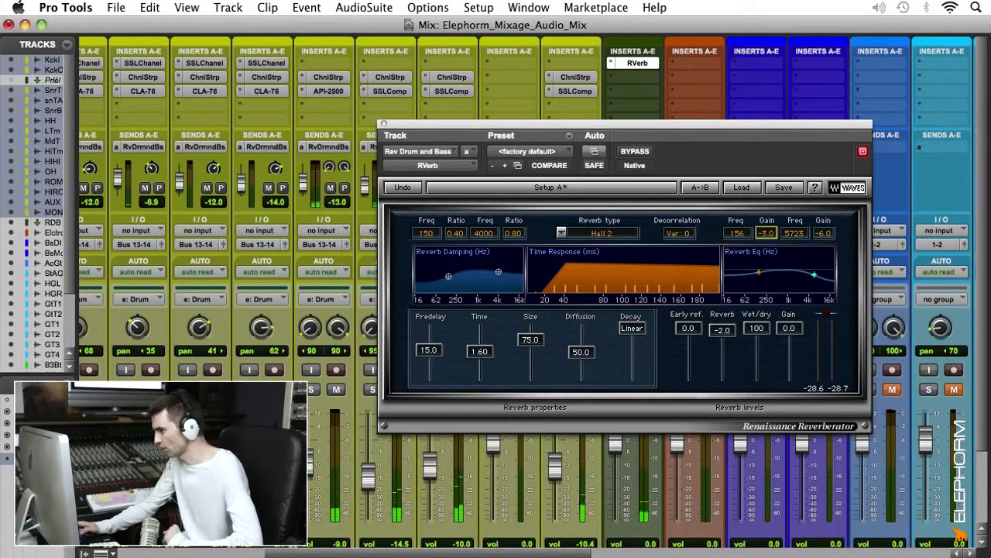
Step: Lower the low Reverb EQ band's gain by ear to -6, -8 and finally -9, with its frequency at 169 Hz
click(767, 234)
text(-6)
key(Return)
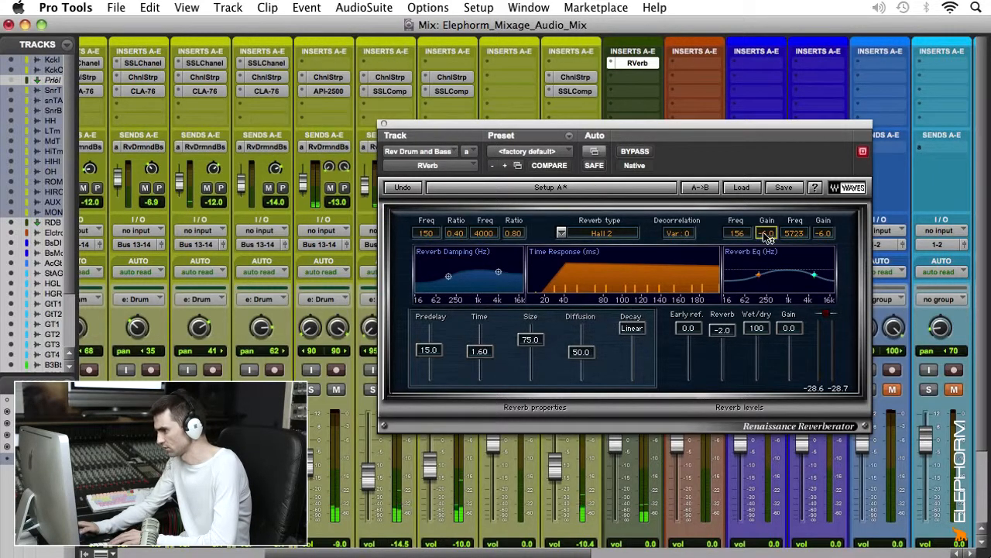
click(767, 234)
text(-8)
key(Return)
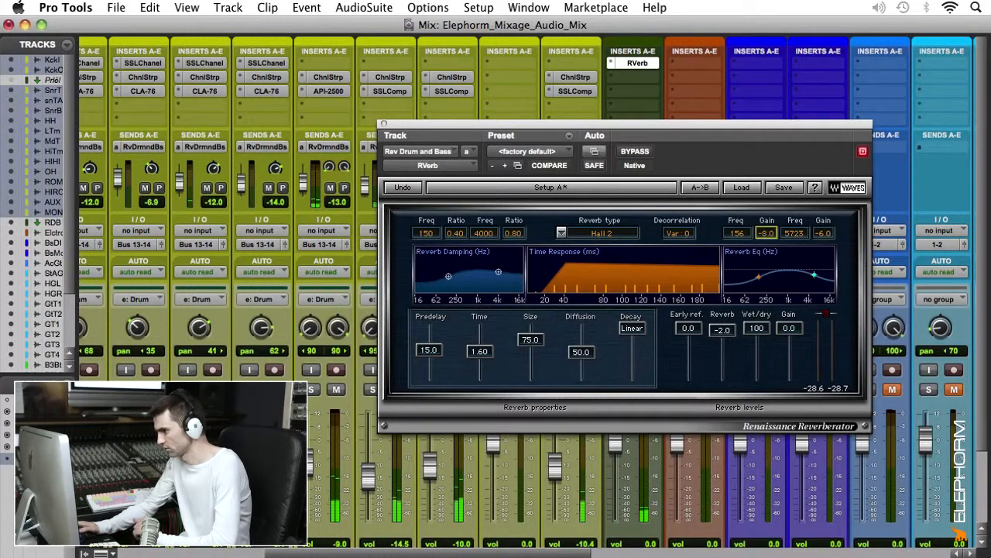
click(765, 234)
text(-9)
key(Return)
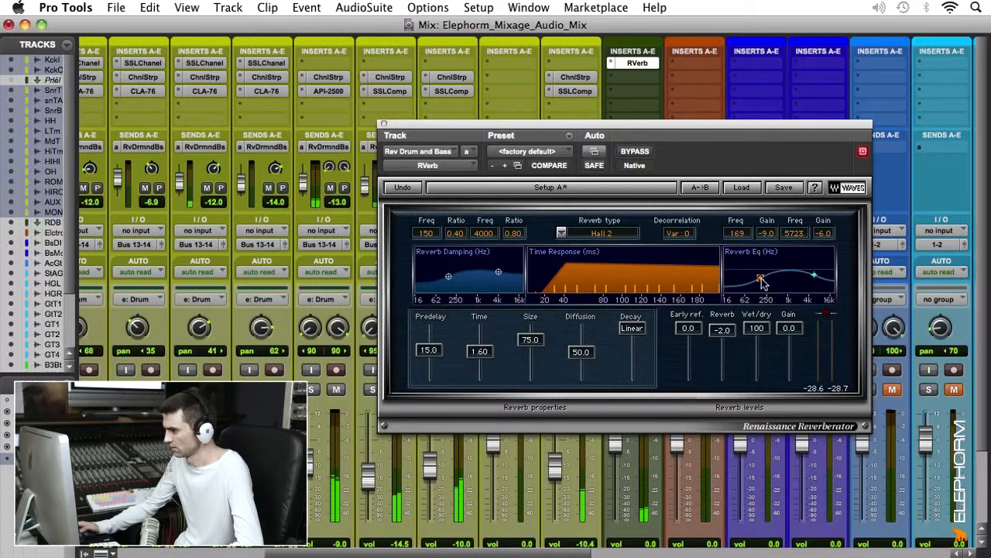
Step: Compare the low Reverb EQ band at a gain of 0, and restore it to -9
double_click(768, 234)
text(0)
key(Return)
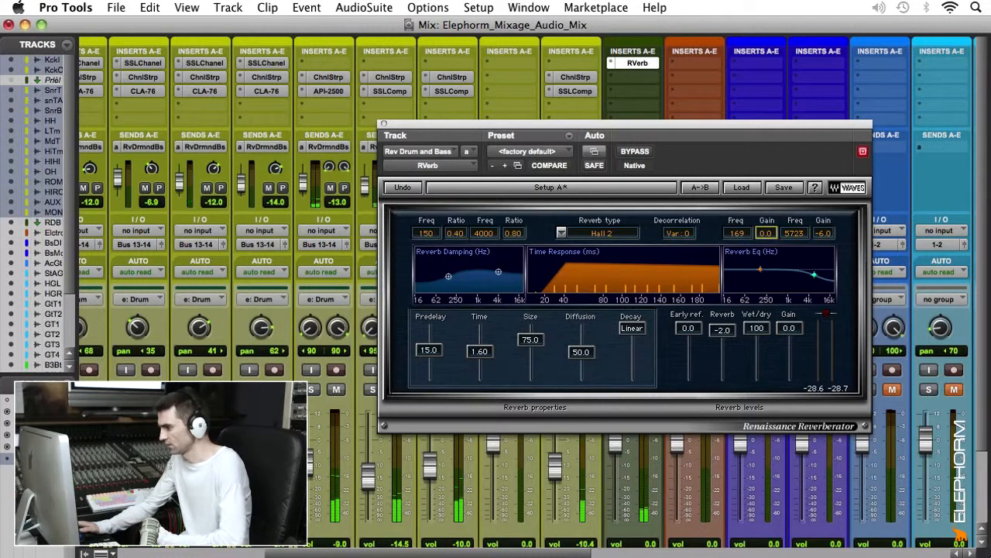
double_click(771, 236)
text(-9)
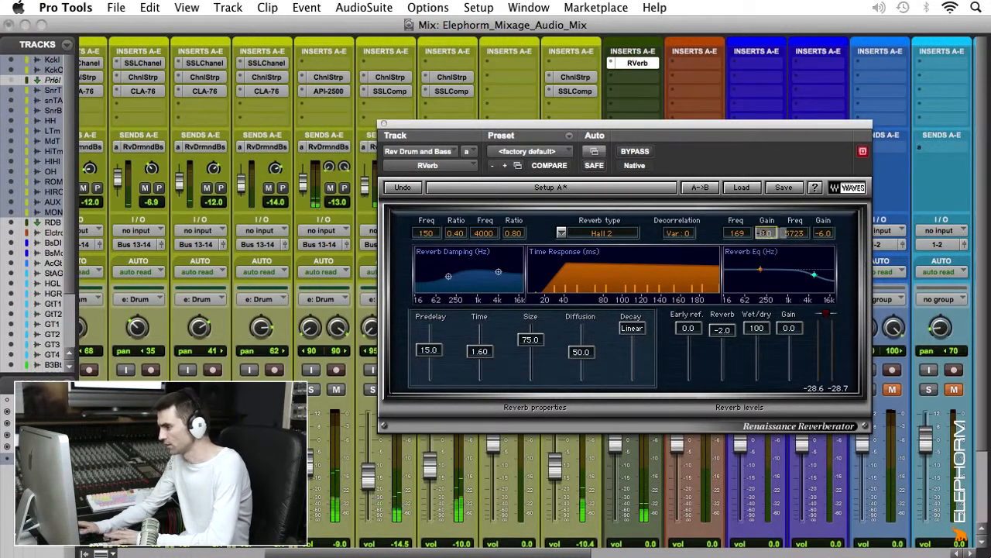
key(Return)
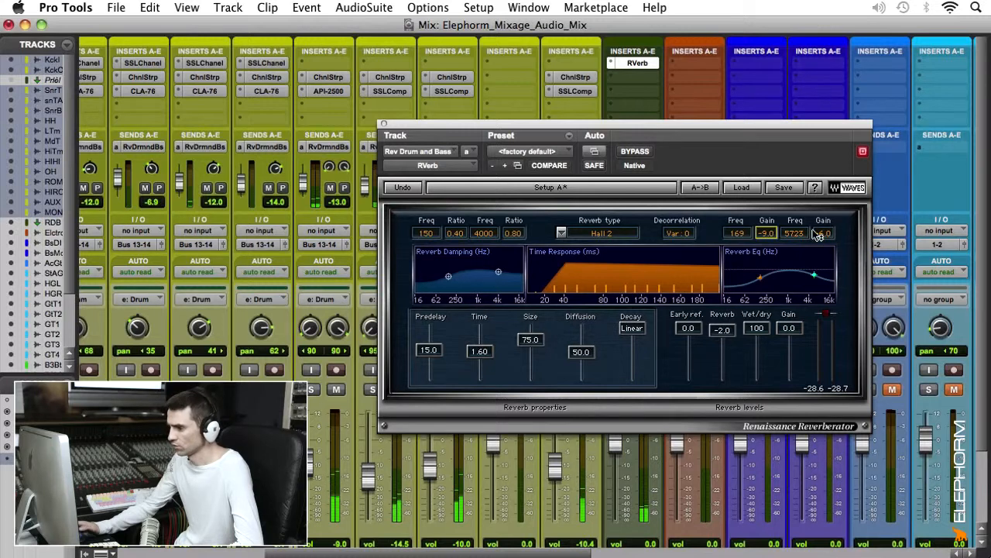
Step: Close the RVerb window and route the outputs of all selected drum tracks to 1-2 (Stereo) -> Out 1-2
click(384, 123)
scroll(482, 396, down, 3)
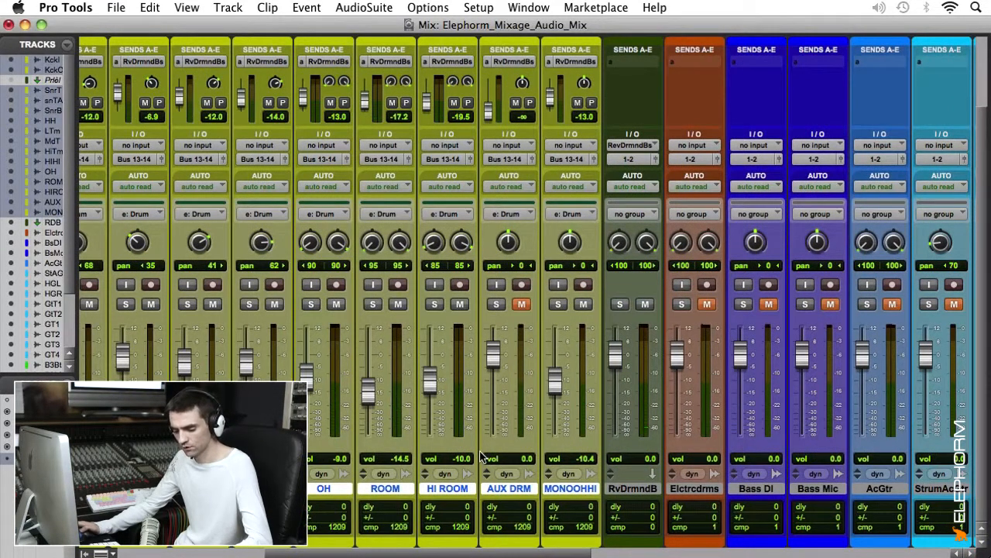
click(381, 161)
mouse_move(397, 161)
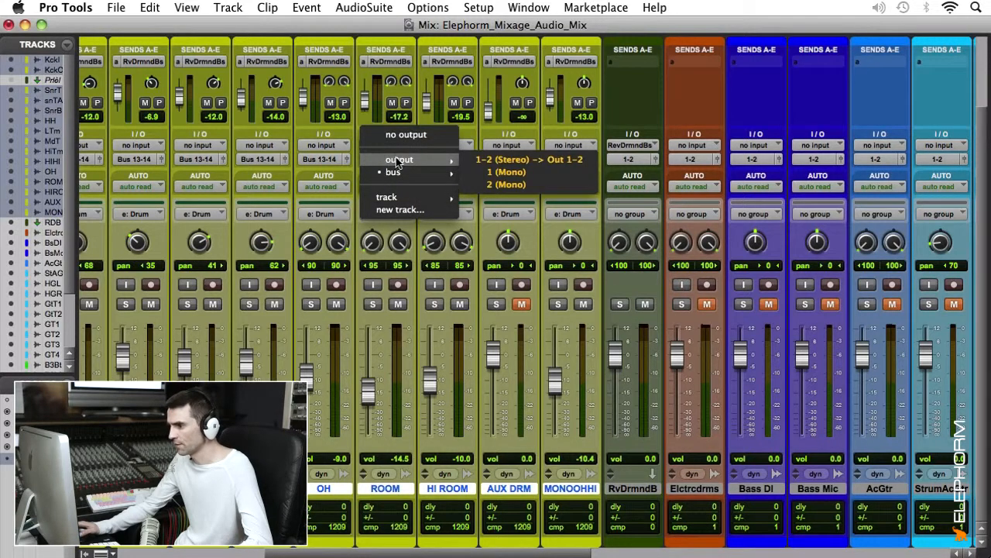
alt+shift+click(518, 161)
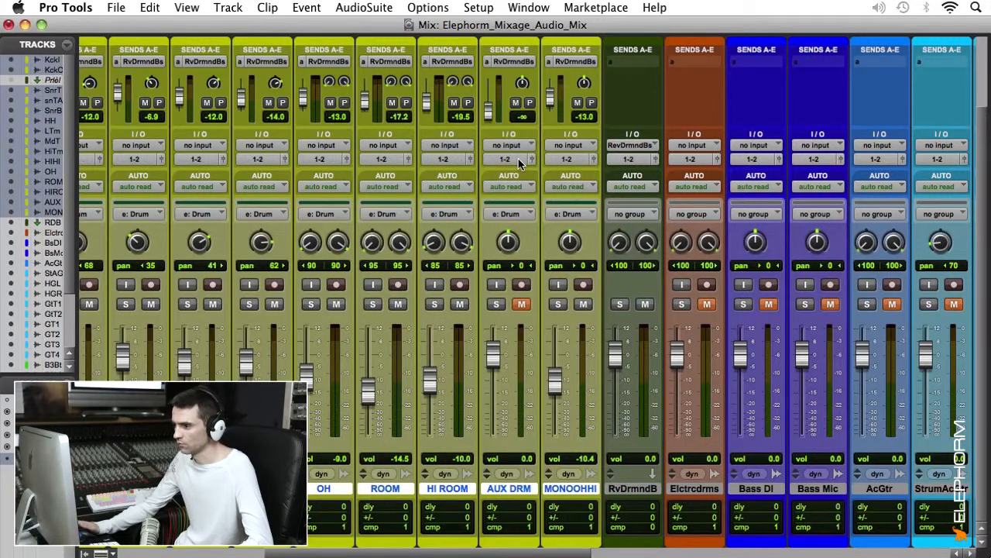
Step: Compare the drums with and without reverb by repeatedly muting and unmuting the Rev Drum and Bass aux during playback
click(645, 304)
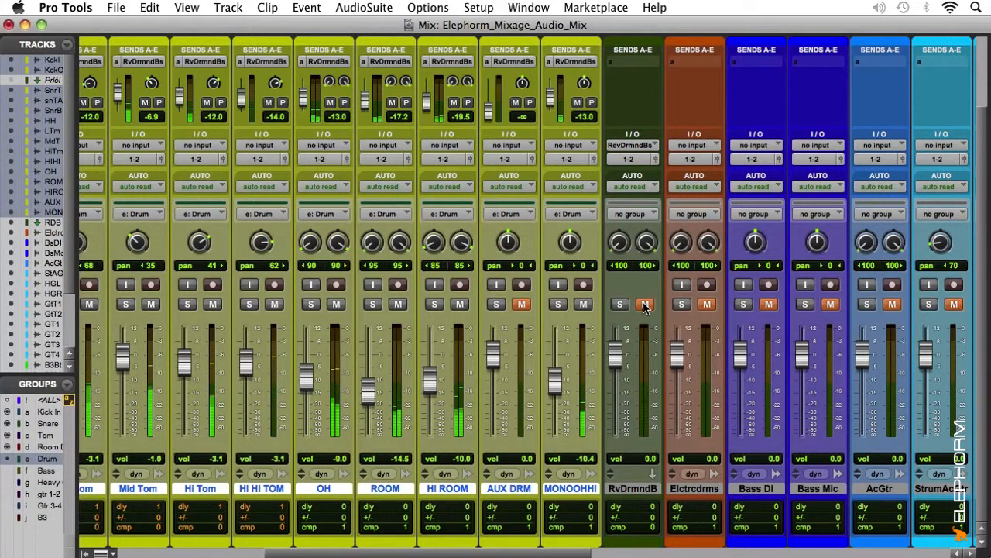
click(645, 305)
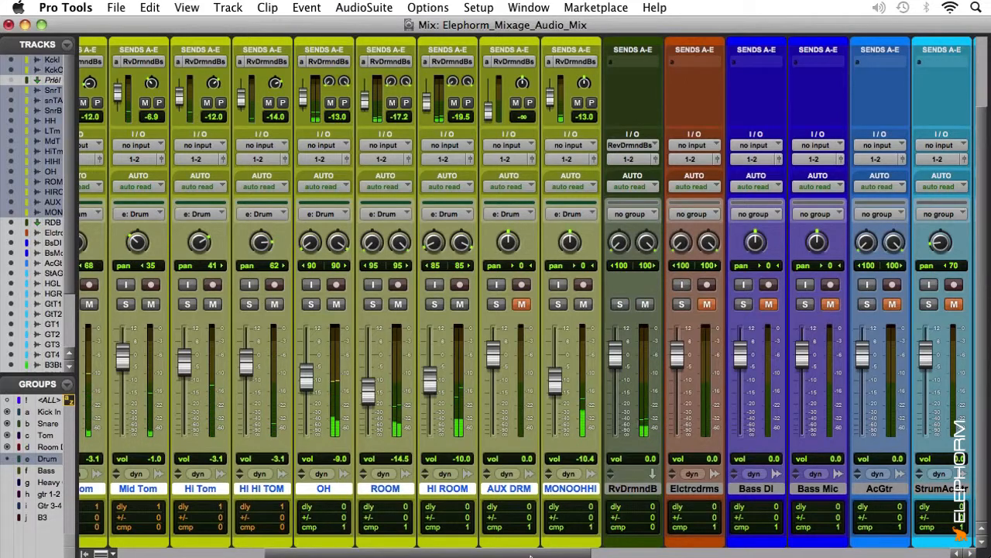
drag(533, 553, 497, 553)
click(727, 306)
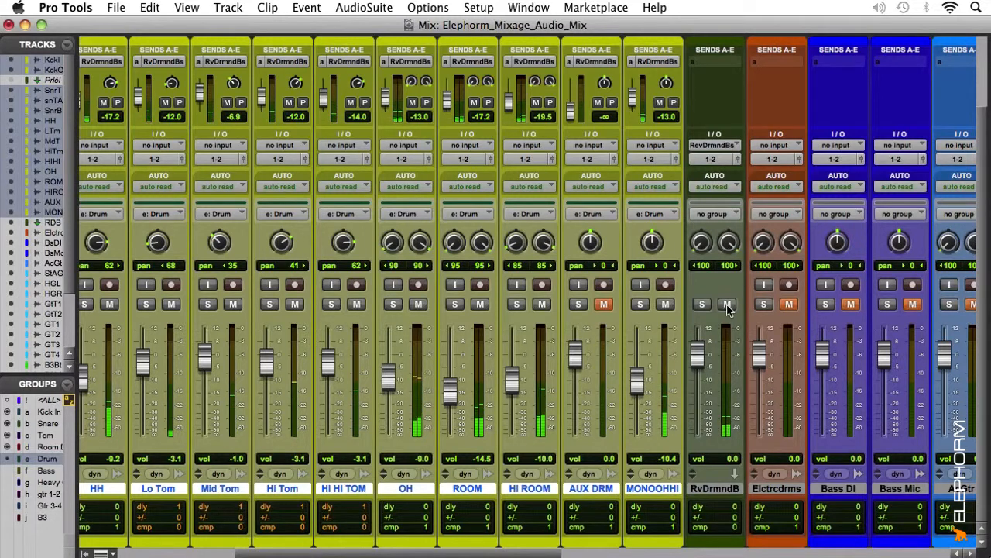
click(727, 304)
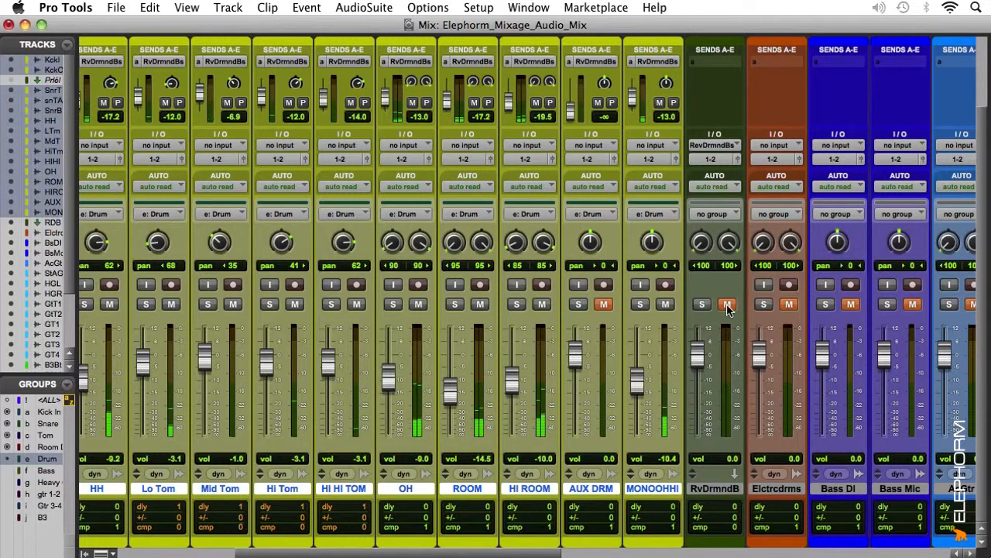
click(727, 304)
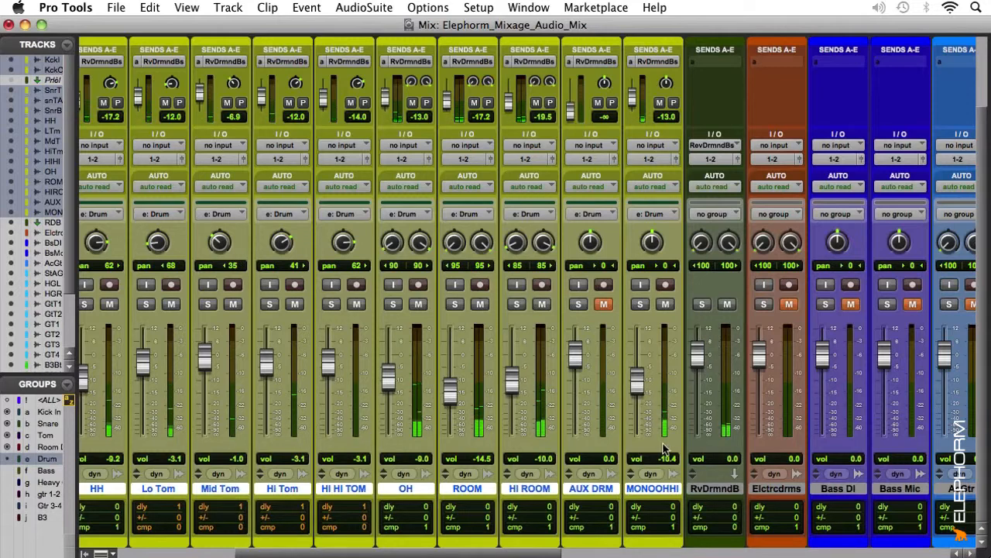
Step: Restart playback and raise the reverb send levels of Snare Top to -9.9 and snare Top Add to -15.0
drag(540, 555, 414, 553)
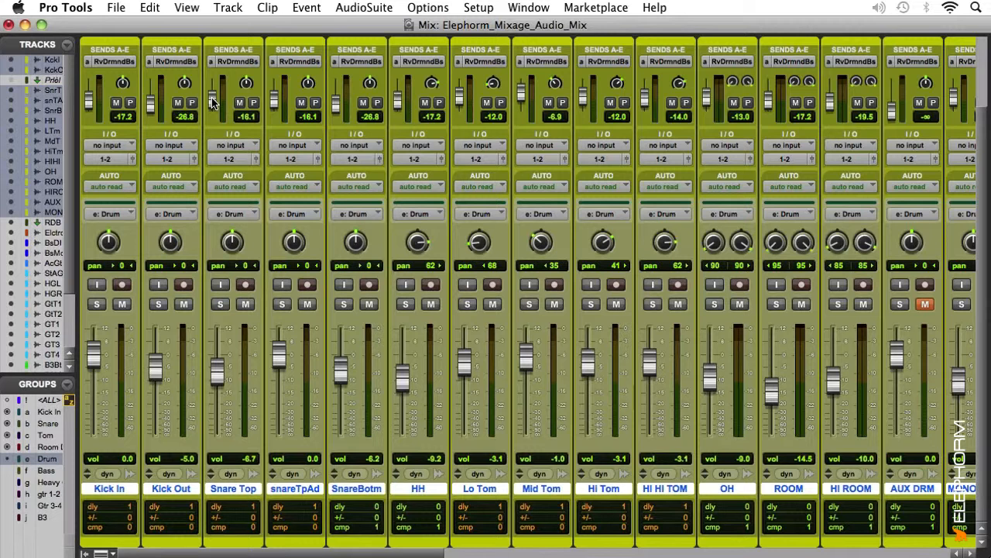
key(space)
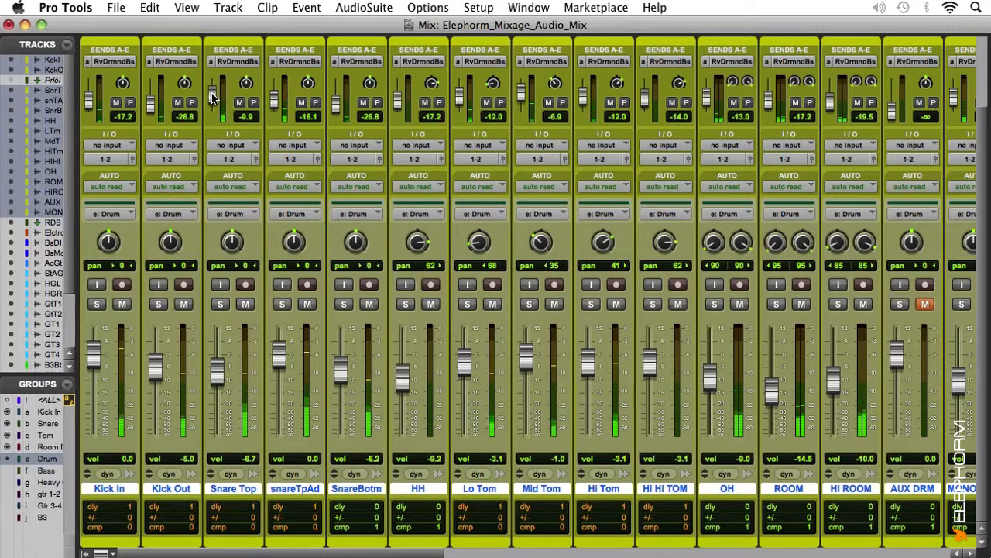
drag(277, 101, 277, 103)
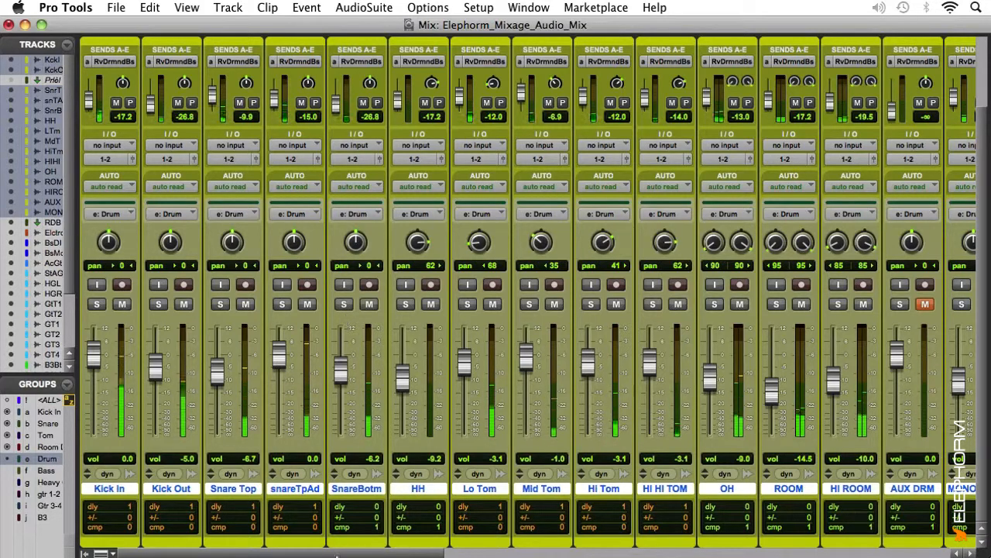
Step: Compare the drums with and without reverb by muting and unmuting the Rev Drum and Bass aux, and stop playback
drag(337, 555, 566, 555)
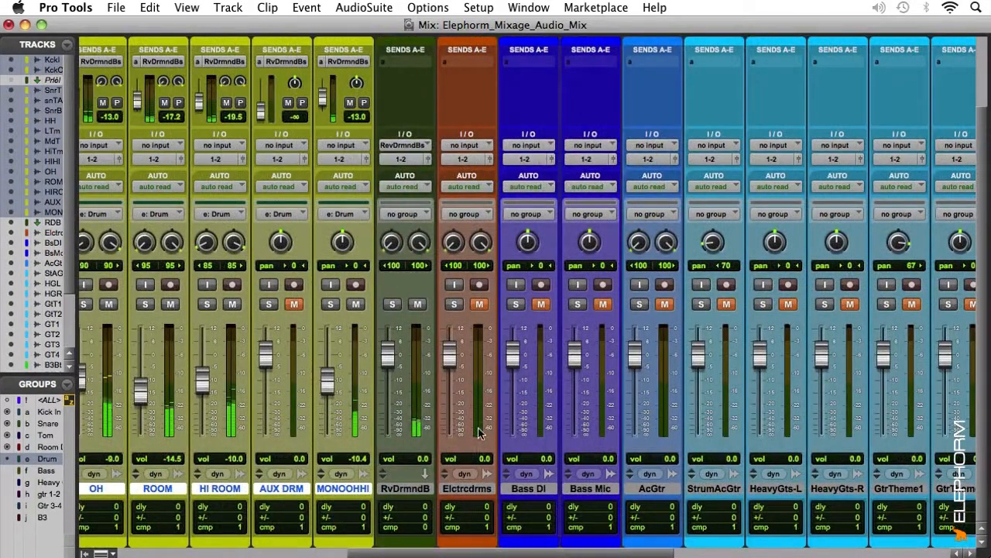
click(417, 304)
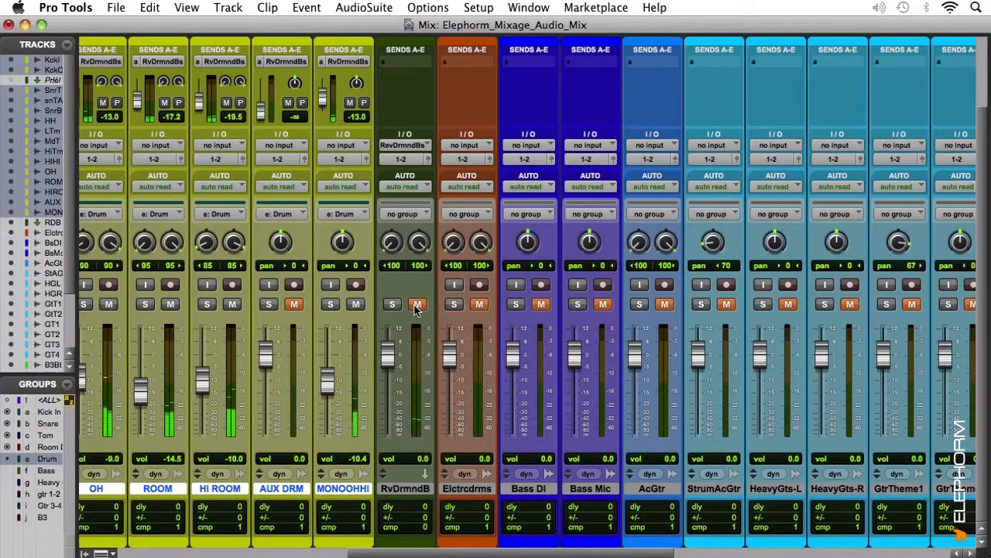
click(416, 305)
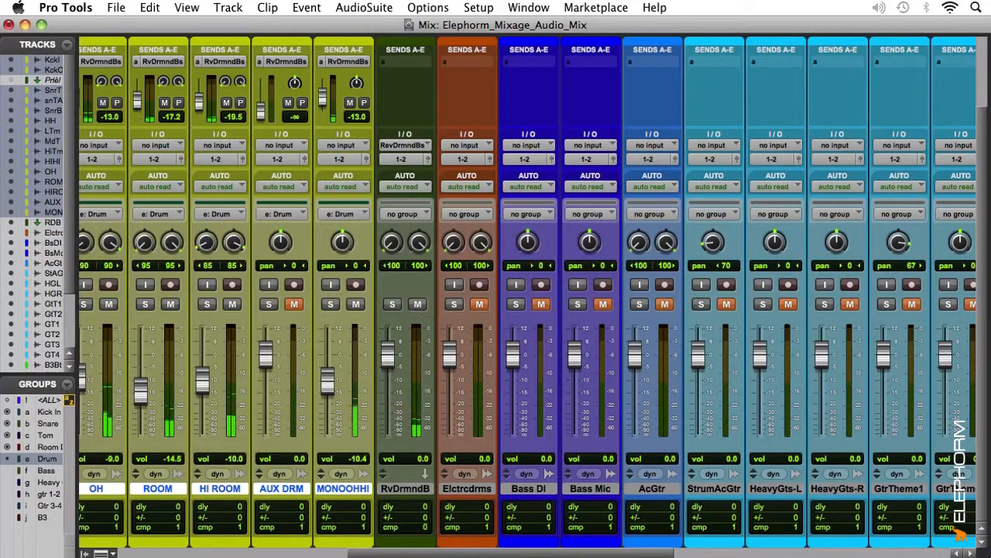
drag(441, 554, 414, 550)
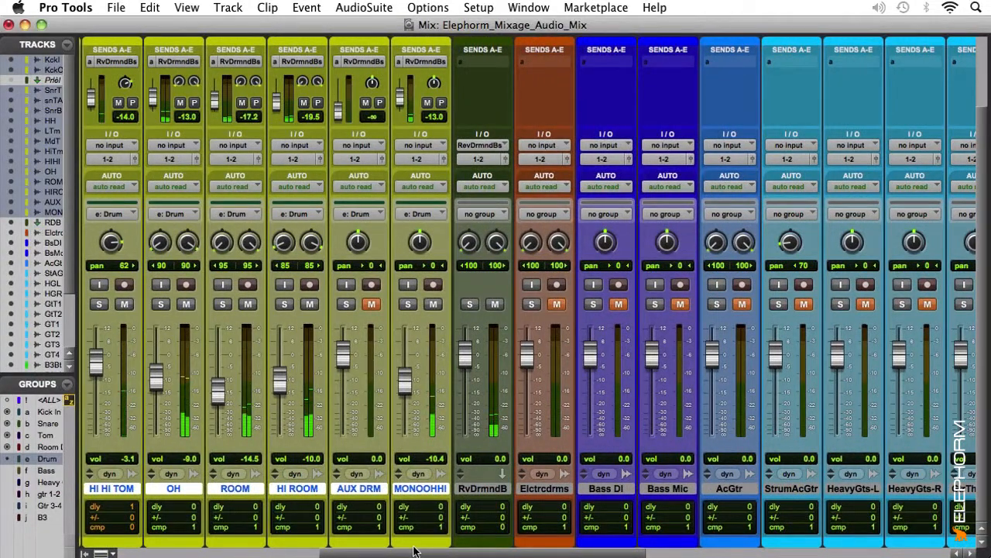
key(super+equal)
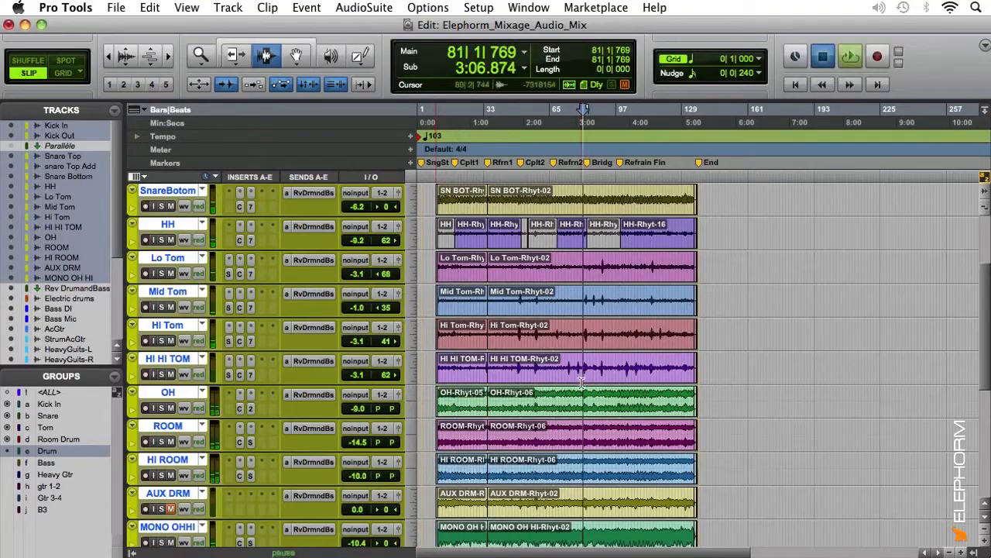
key(super+equal)
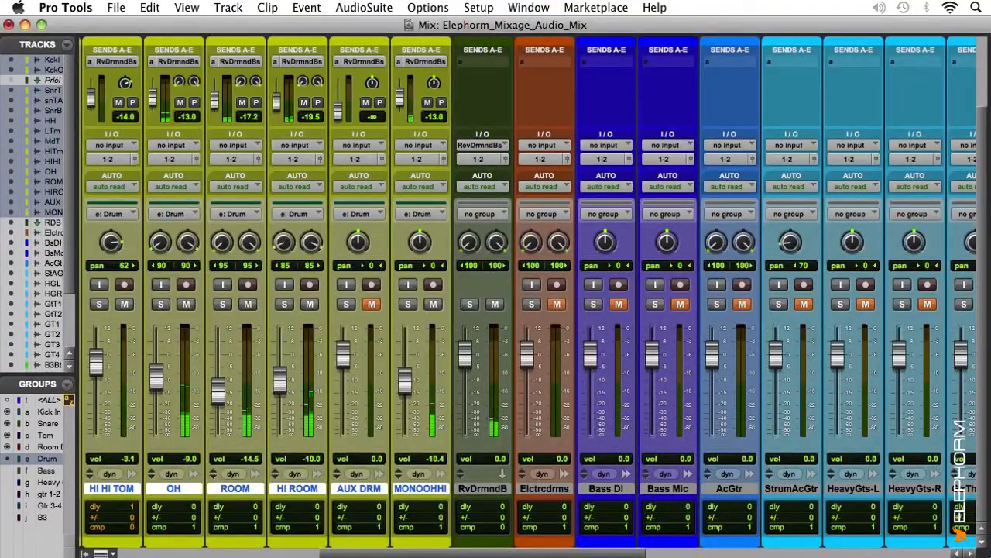
Step: Lower the reverb send level of Snare Top to -12.1 and restart playback
drag(590, 553, 387, 553)
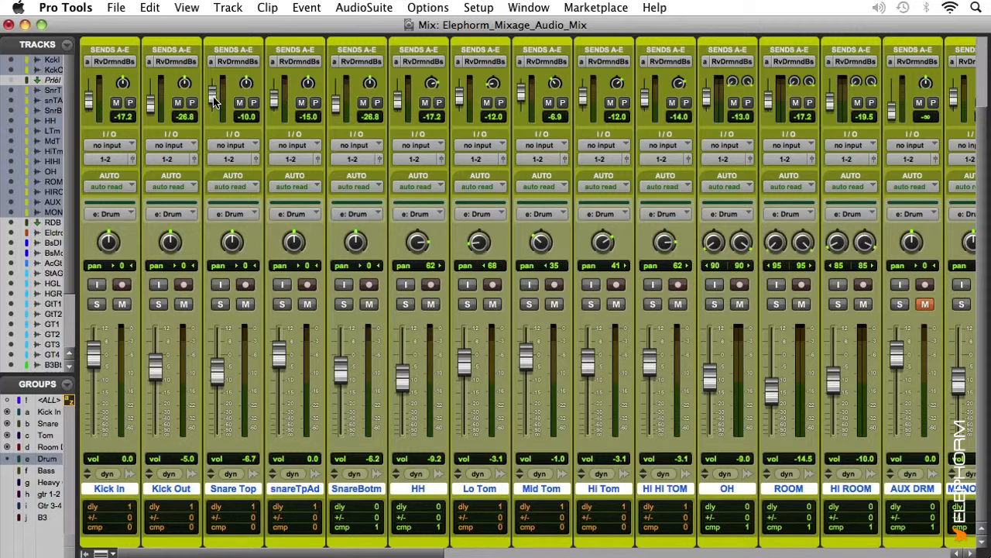
drag(214, 109, 214, 123)
key(space)
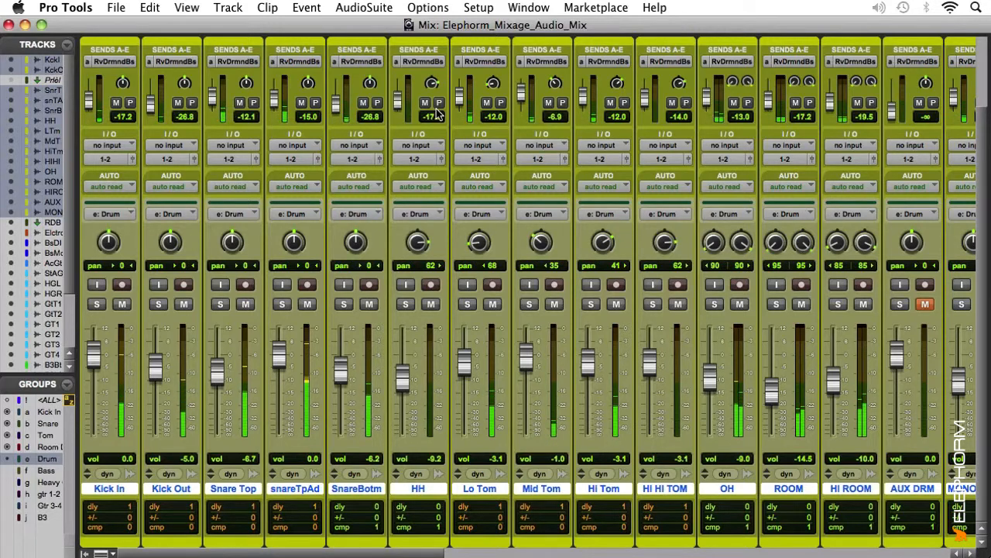
Step: Check the reverb's effect from the Edit window by toggling the Rev Drum and Bass mute, stop playback, and return to the Mix window
key(super+equal)
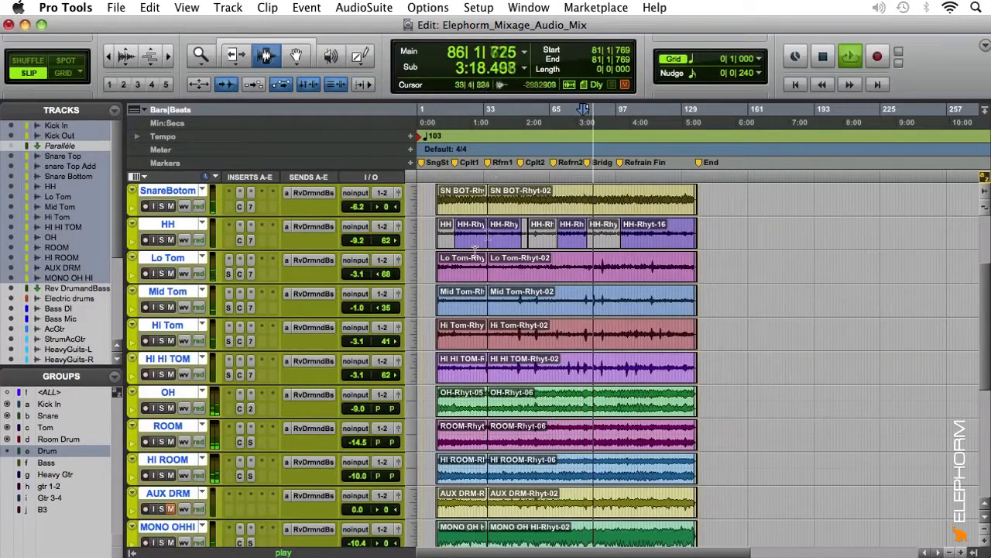
scroll(475, 252, down, 4)
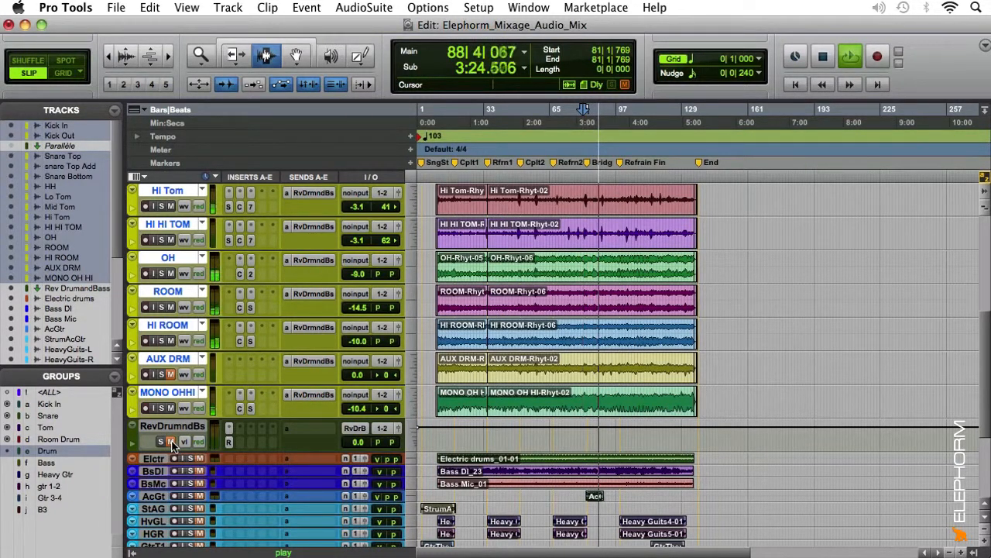
key(space)
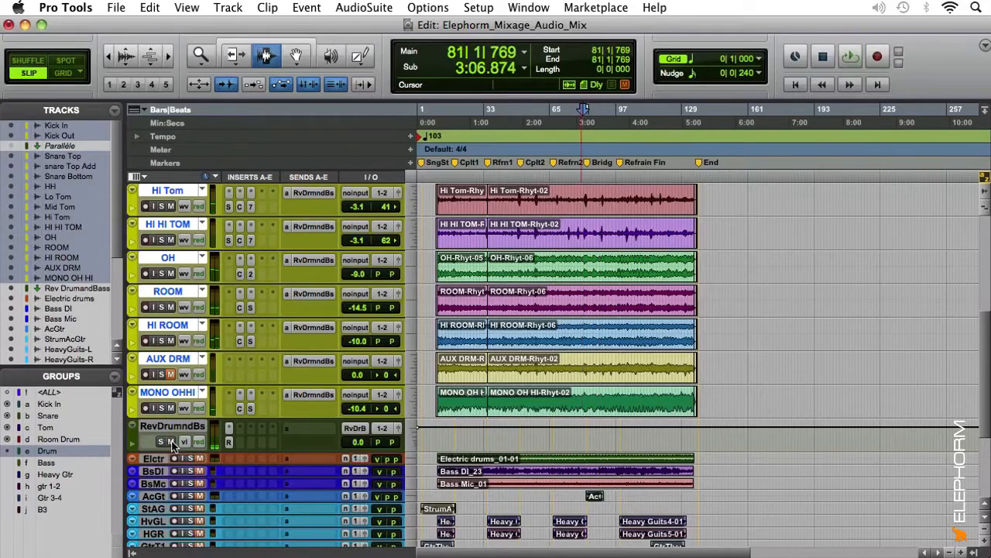
key(super+equal)
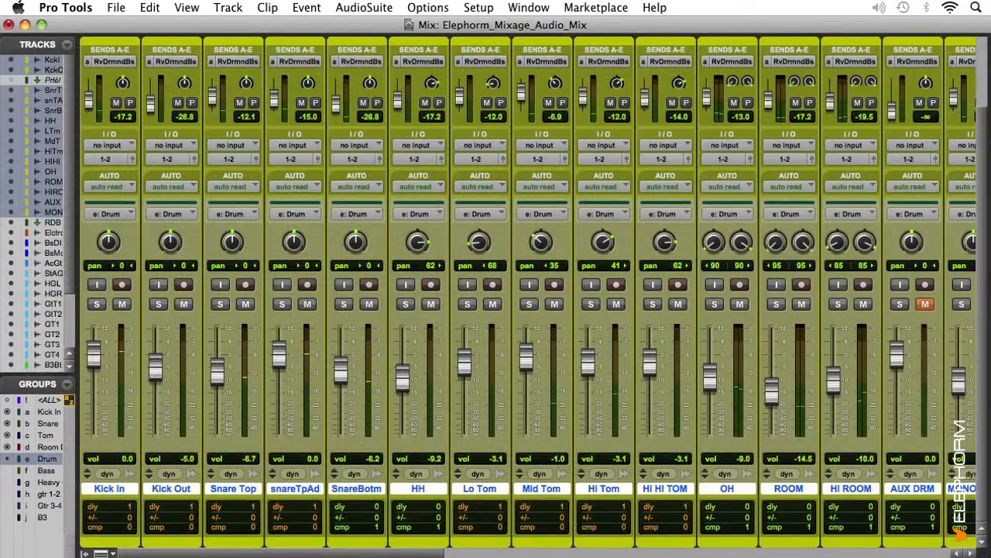
Step: Review the drum tracks' send levels and the RVerb settings on the Rev Drum and Bass aux, and close the plug-in window
drag(200, 554, 372, 554)
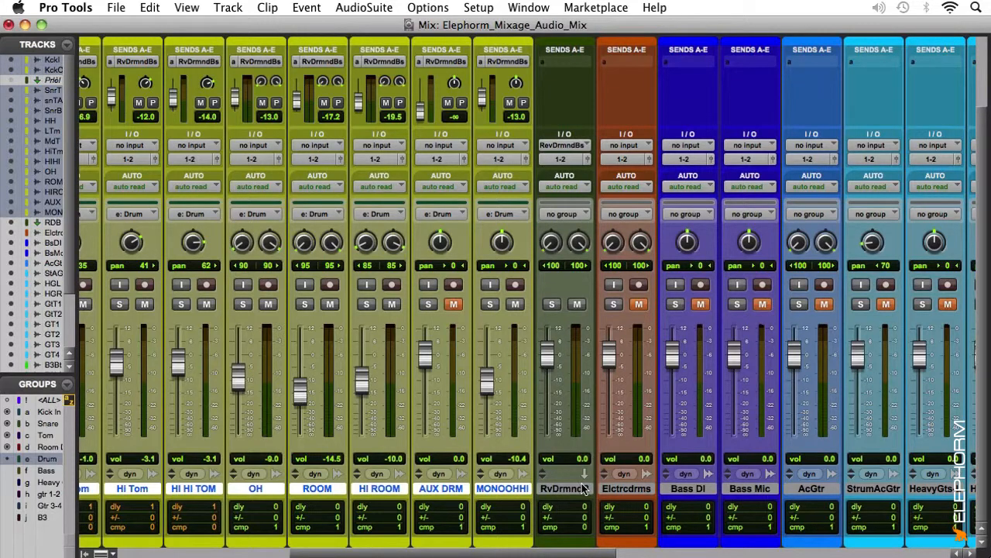
scroll(585, 488, up, 3)
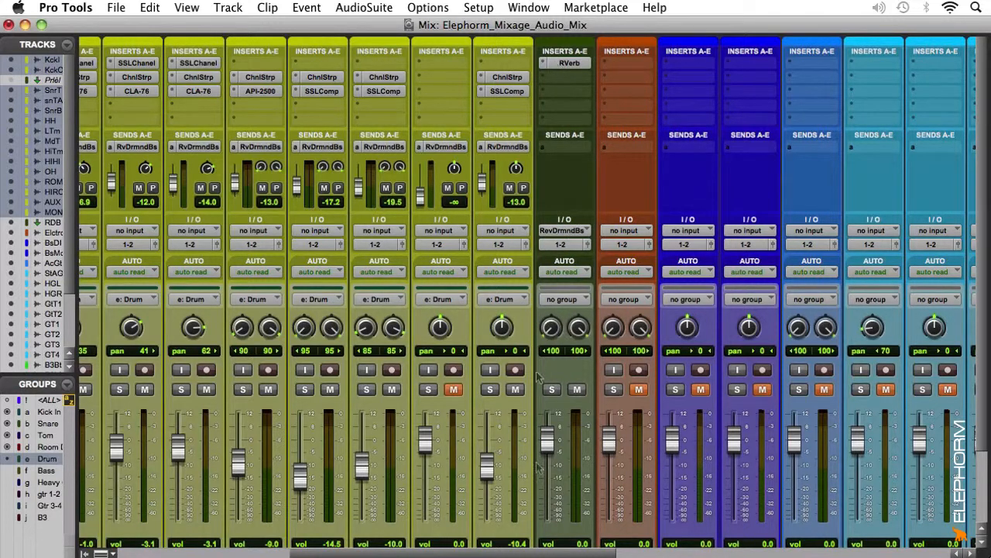
drag(562, 555, 281, 531)
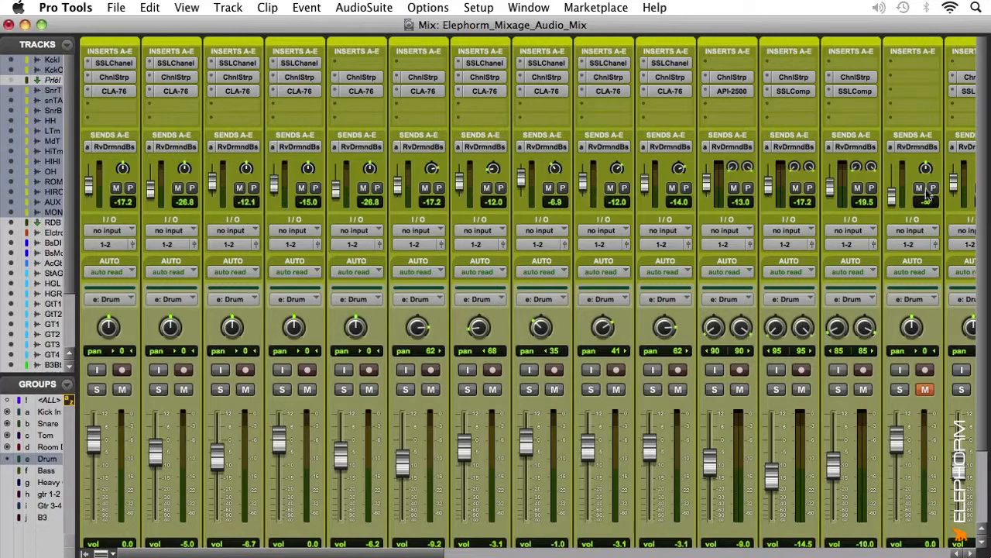
scroll(880, 236, down, 3)
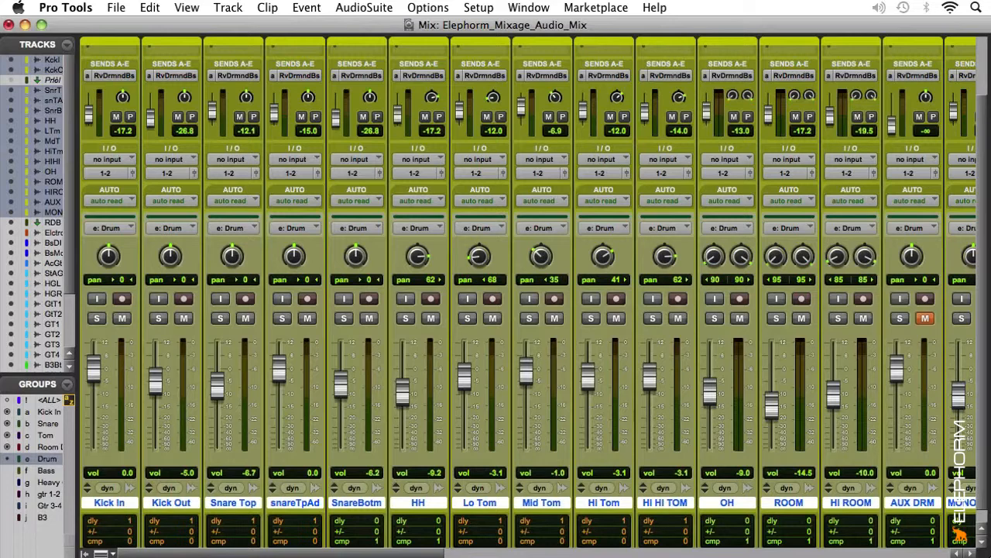
drag(145, 554, 319, 554)
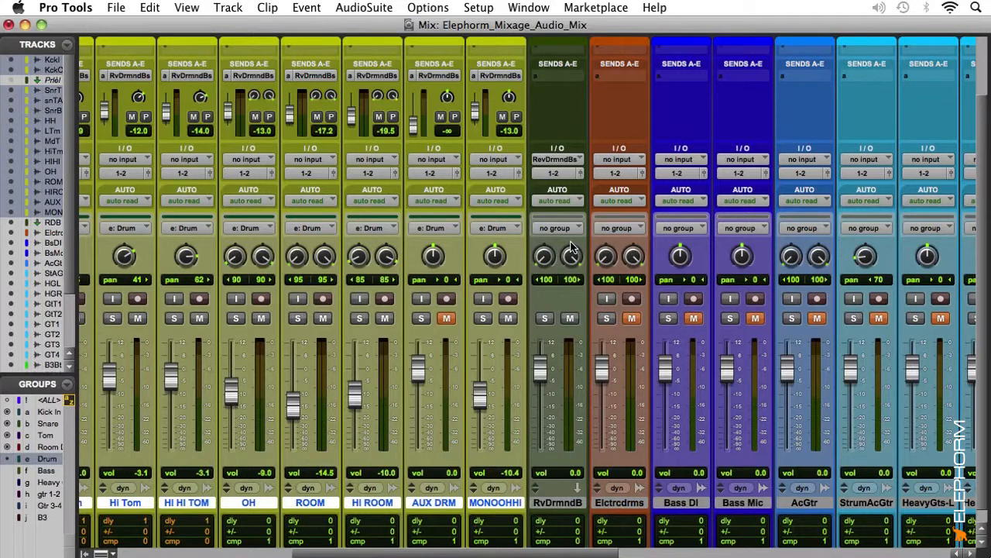
scroll(571, 246, up, 3)
click(562, 64)
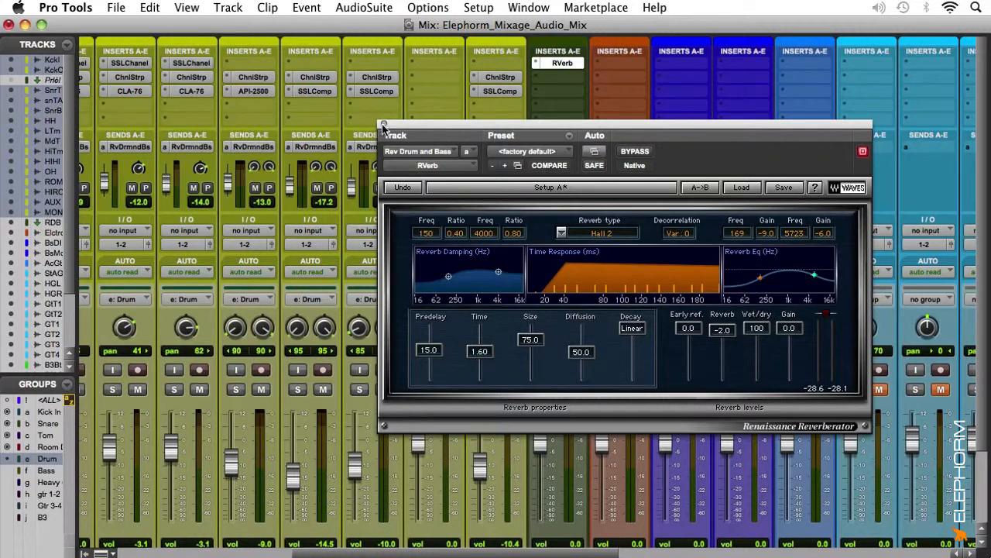
click(383, 126)
Step: Examine the drum inserts and sends across the mixer through to the bass tracks, and reopen RVerb on the reverb aux
scroll(496, 310, left, 5)
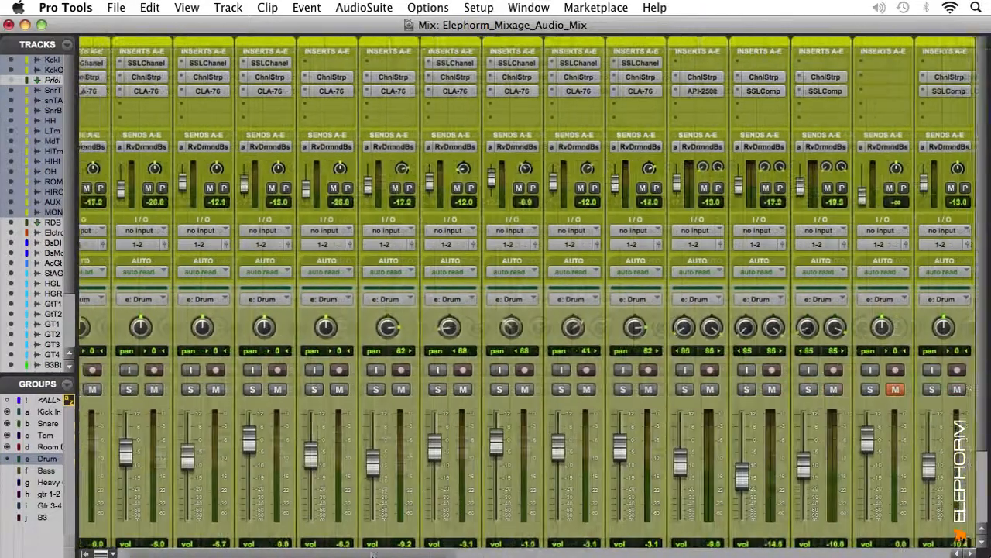
drag(372, 555, 285, 553)
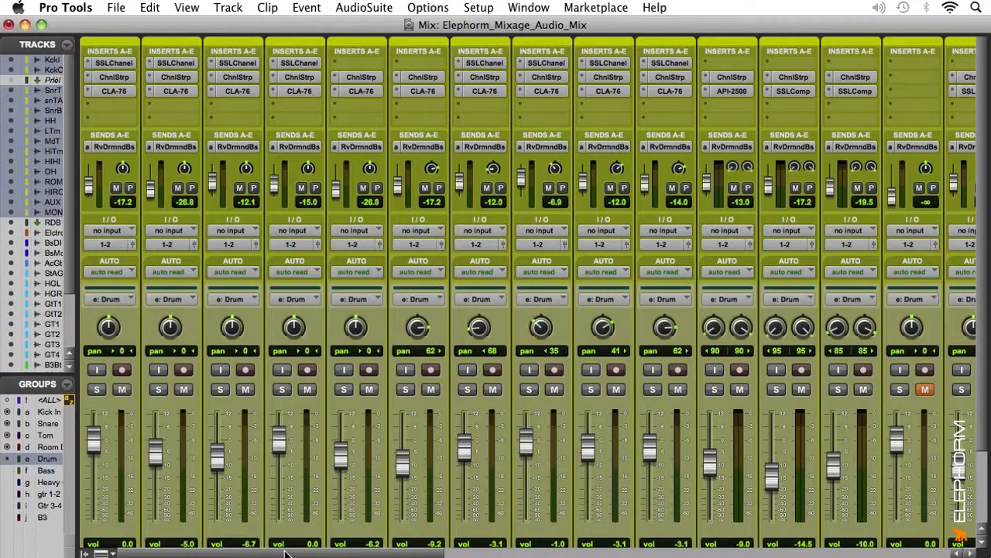
drag(310, 553, 487, 553)
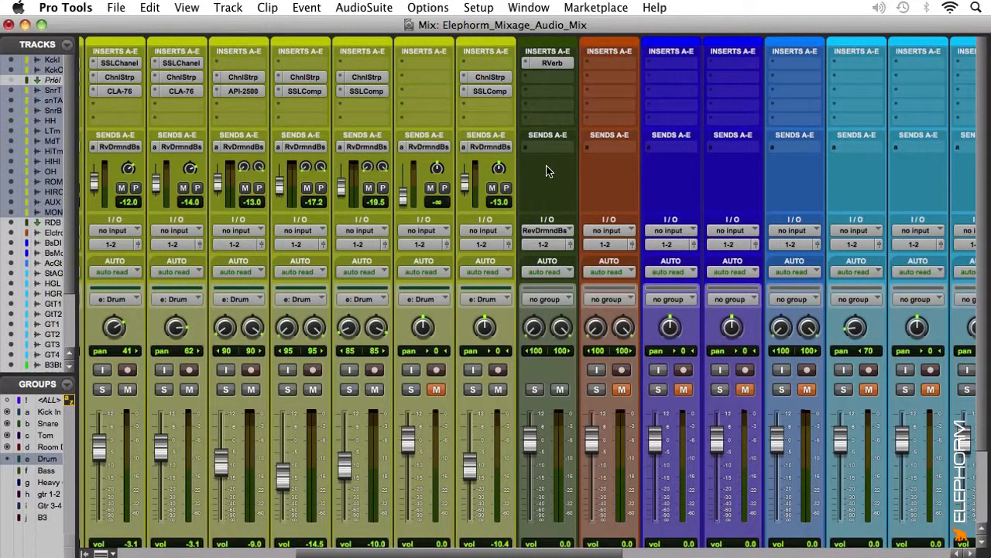
drag(592, 553, 486, 549)
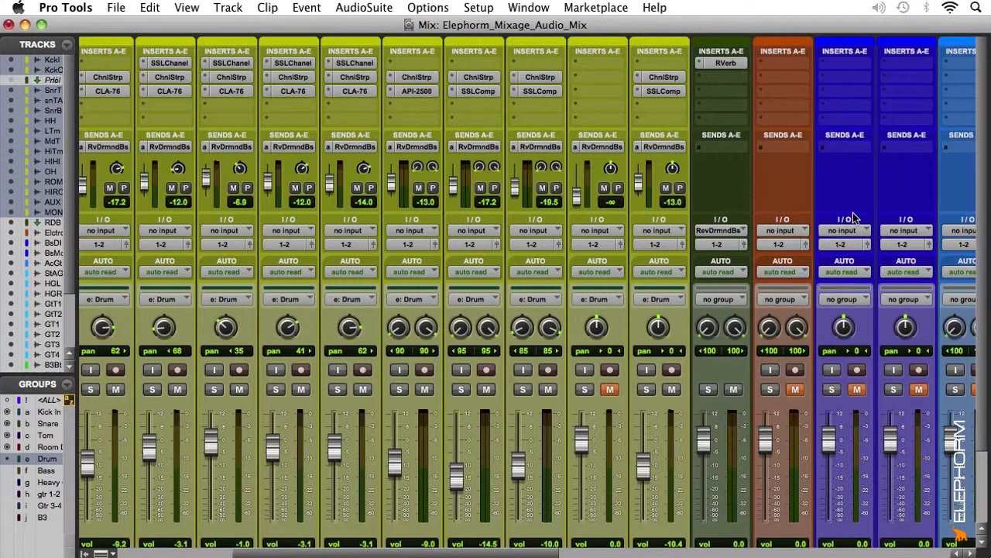
click(726, 63)
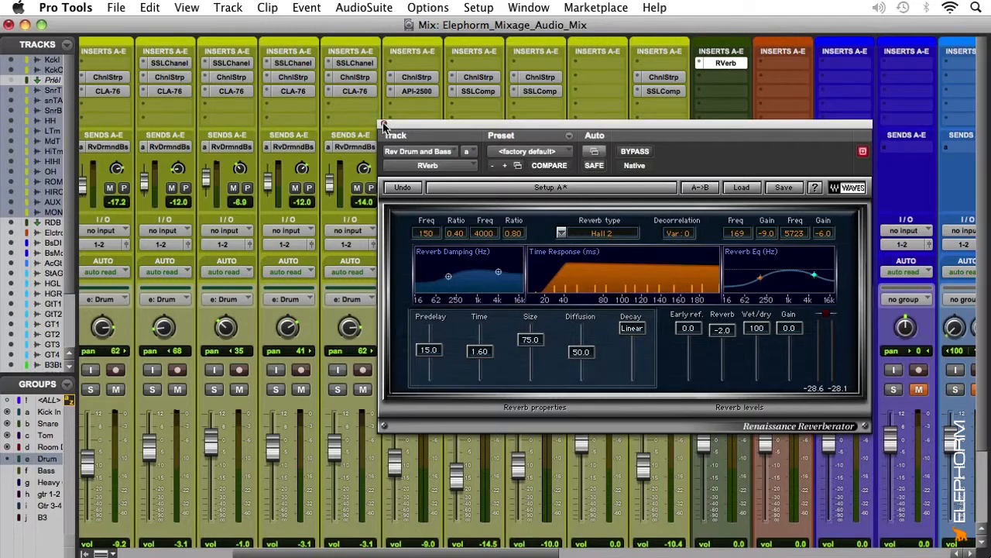